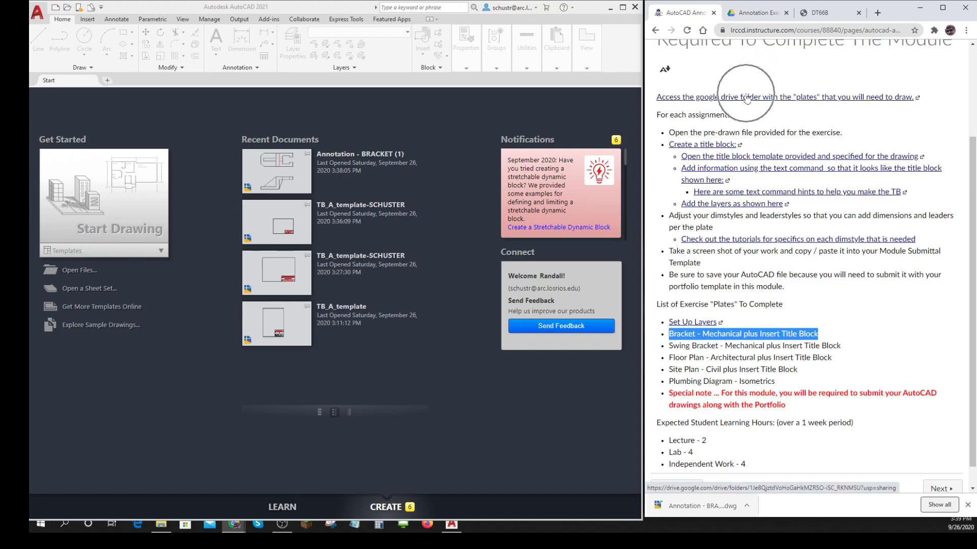
# Review the annotation exercise files in the Google Drive folder and the dimensioned bracket solution drawing
pyautogui.click(759, 14)
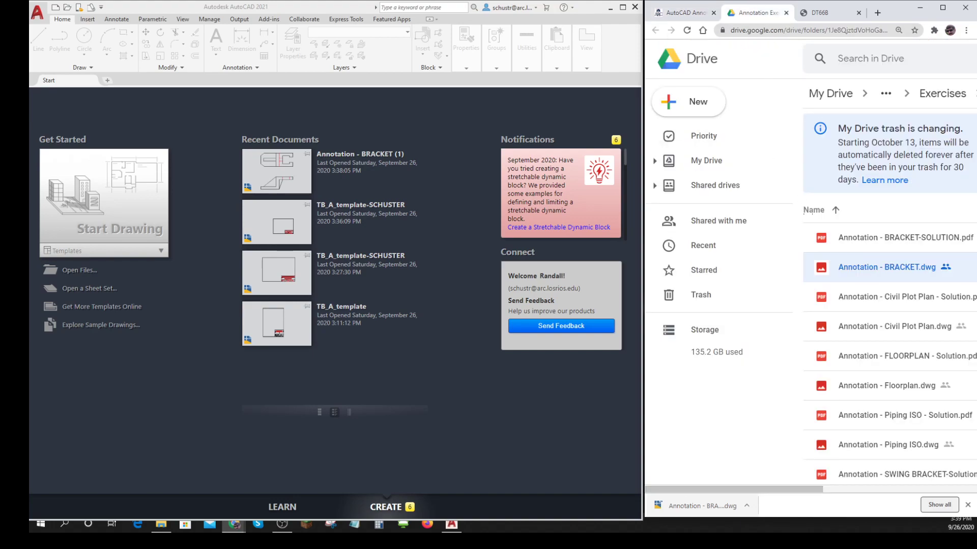
pyautogui.press('ctrl')
pyautogui.press('ctrl')
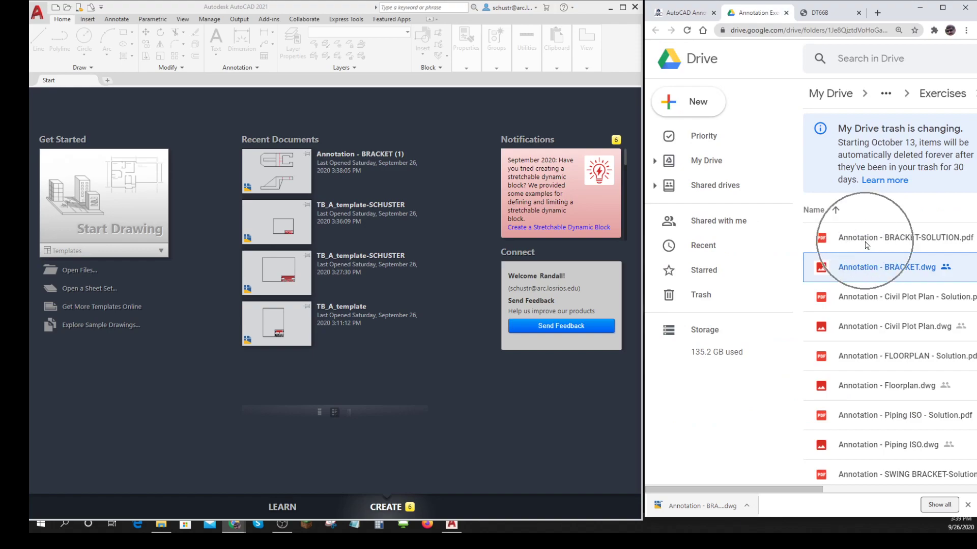
pyautogui.click(828, 17)
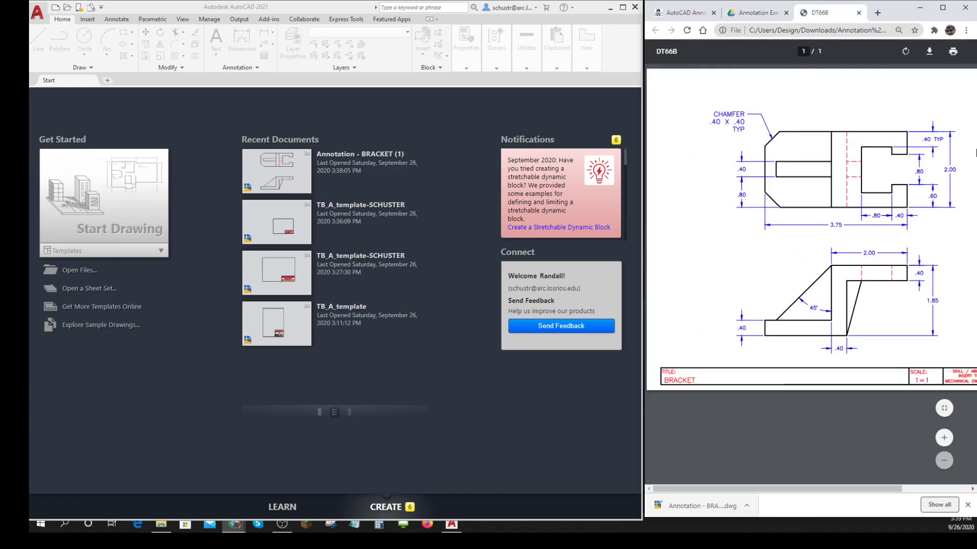
pyautogui.press('ctrl')
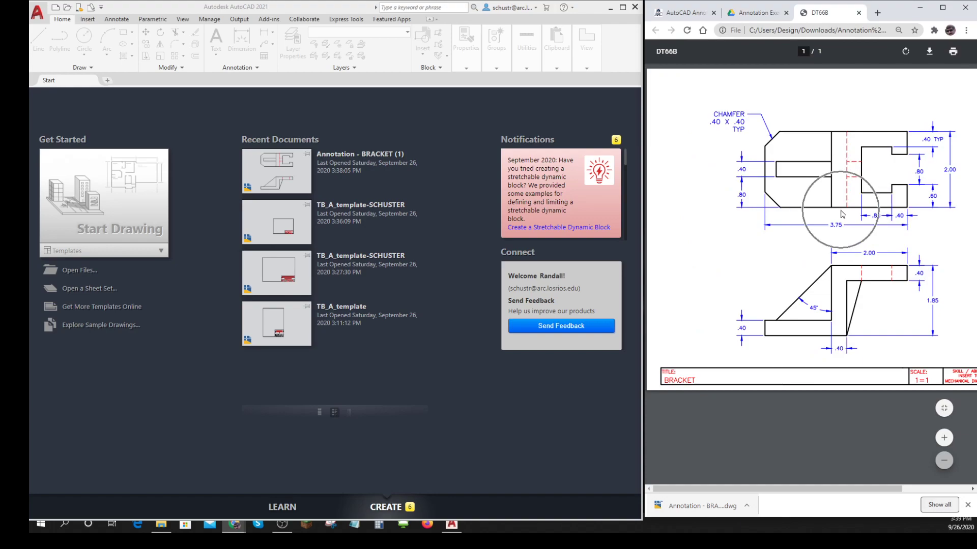
pyautogui.click(758, 13)
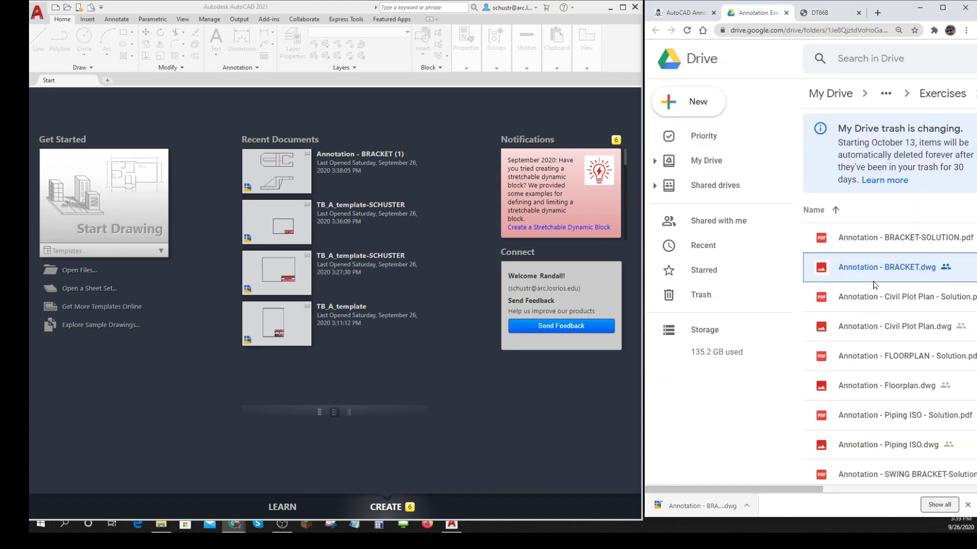
pyautogui.press('ctrl')
pyautogui.press('ctrl')
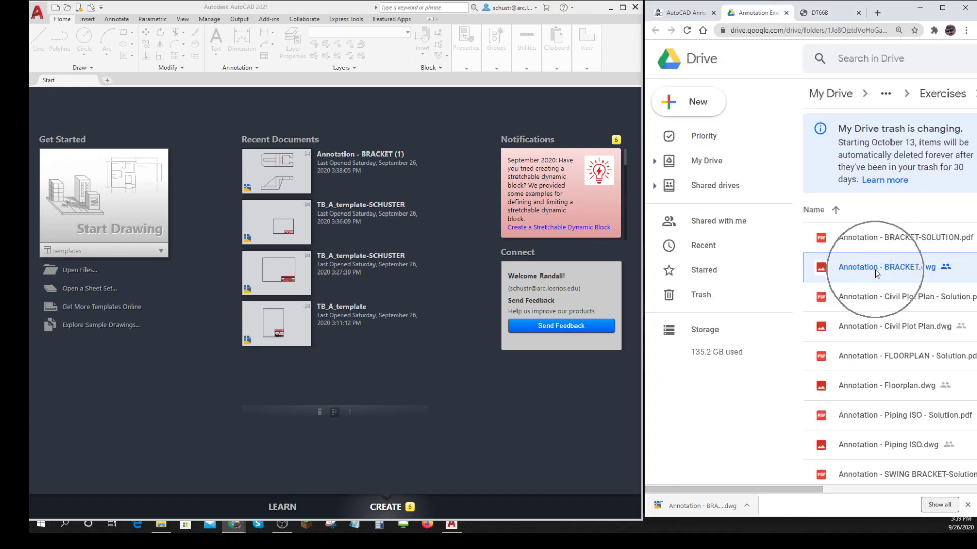
pyautogui.press('ctrl')
pyautogui.press('ctrl')
pyautogui.press('ctrl')
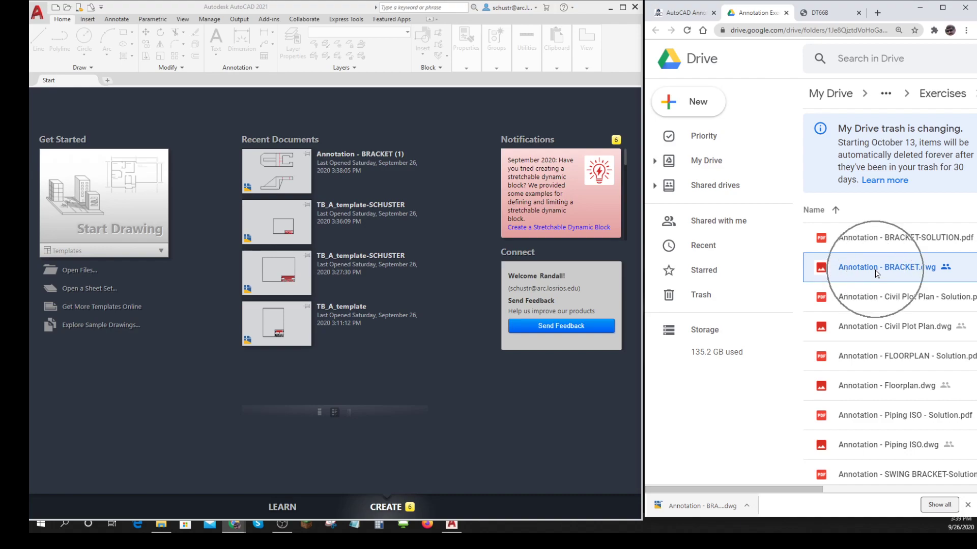
# Download Annotation - BRACKET.dwg from the Drive folder, open it in AutoCAD, and return the browser to the file list
pyautogui.click(690, 509)
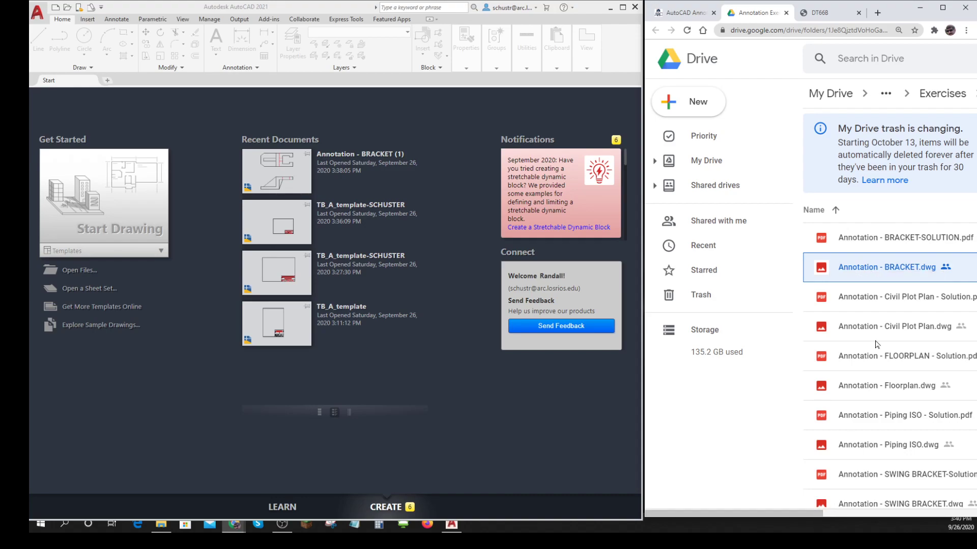
pyautogui.doubleClick(893, 273)
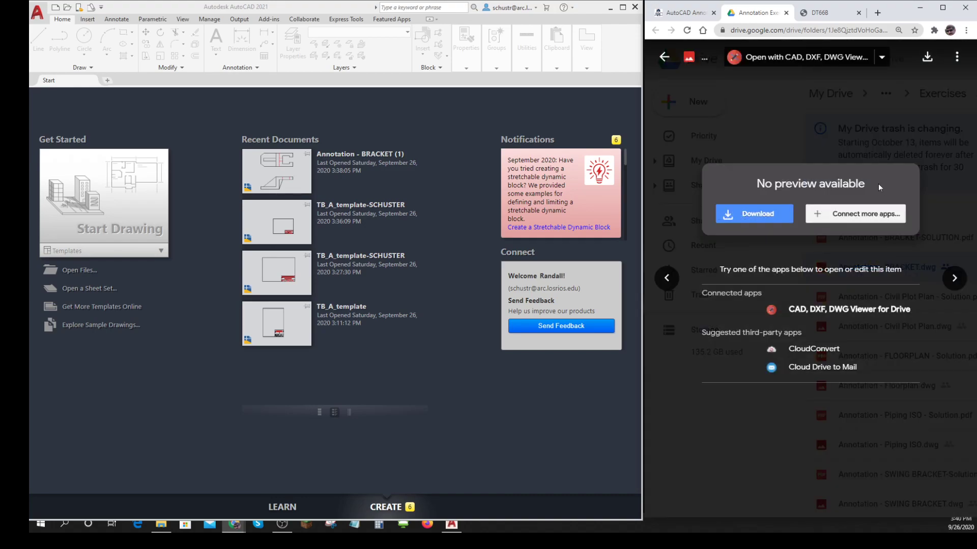
pyautogui.click(757, 211)
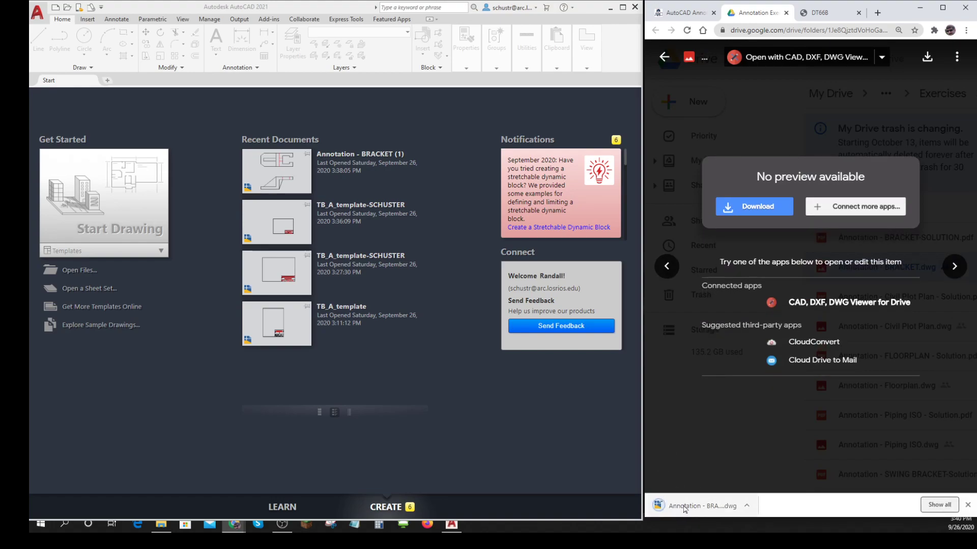
pyautogui.moveTo(688, 509)
pyautogui.mouseDown()
pyautogui.moveTo(549, 478)
pyautogui.moveTo(282, 365)
pyautogui.moveTo(126, 206)
pyautogui.mouseUp()
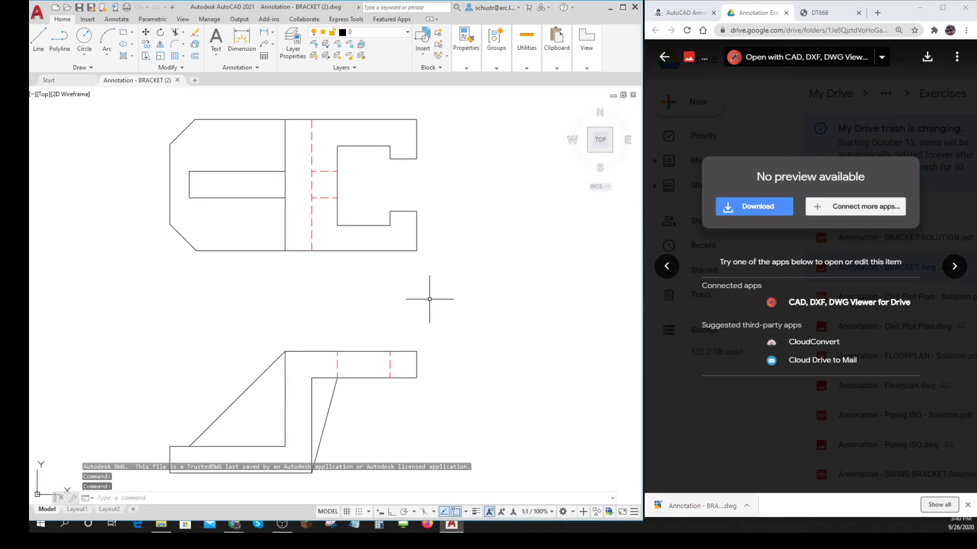
pyautogui.click(664, 56)
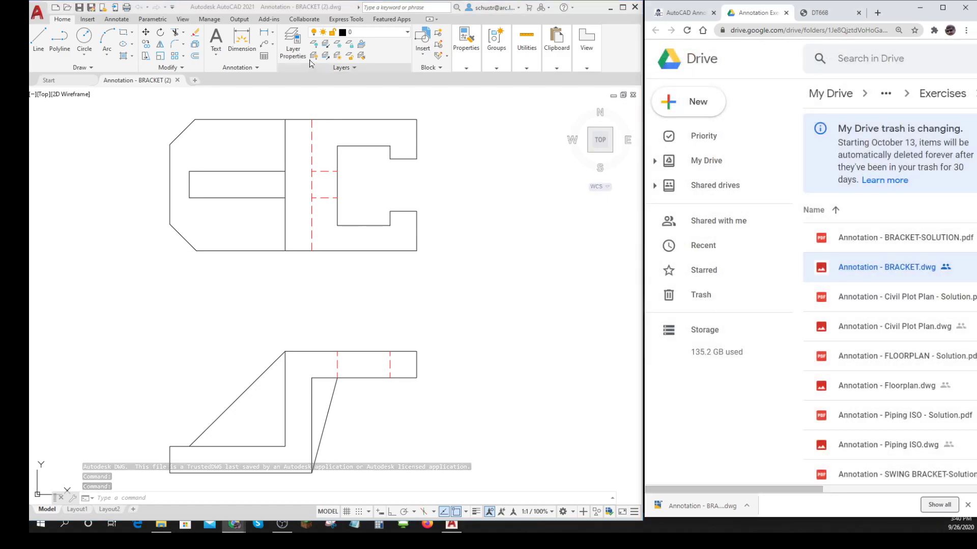
# Change the colour of the cen layer to blue in the layer properties
pyautogui.click(294, 48)
pyautogui.click(293, 48)
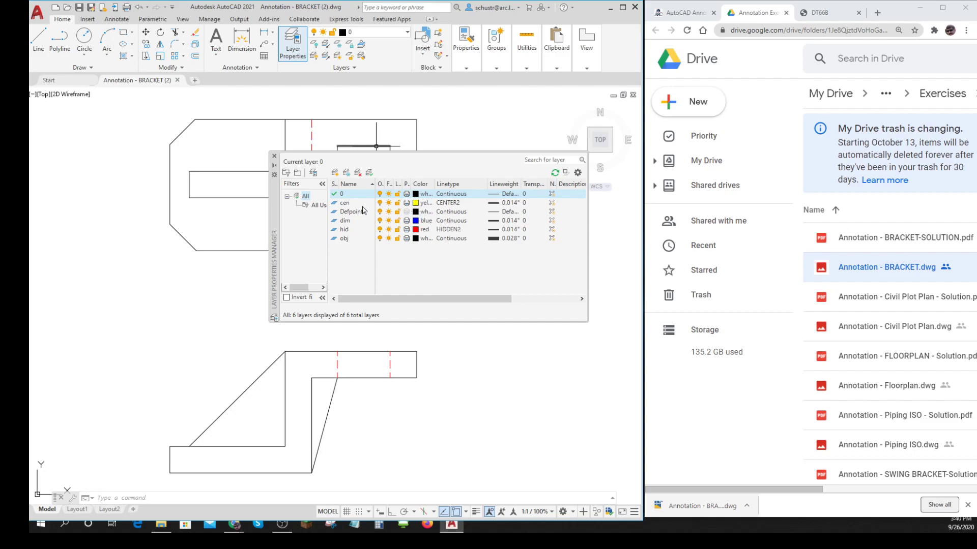
pyautogui.click(416, 203)
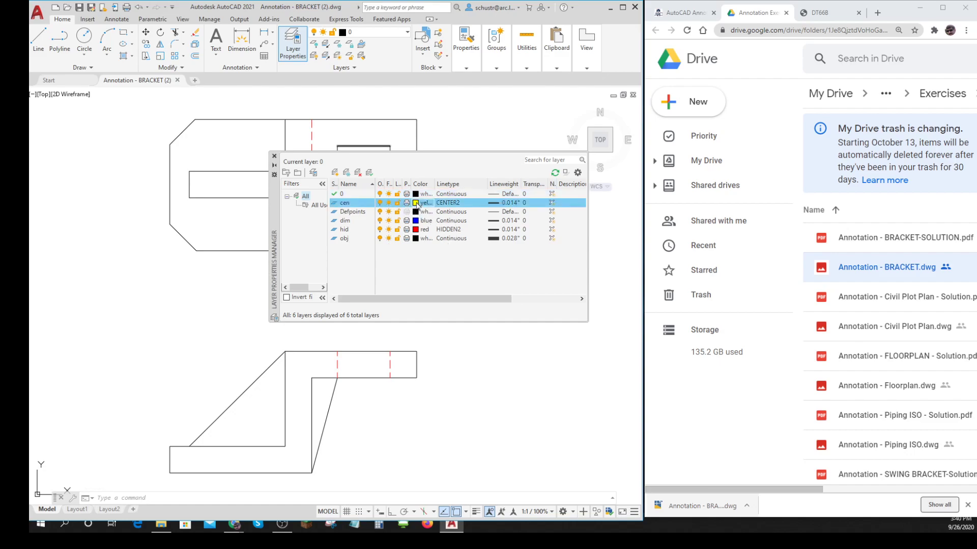
pyautogui.click(518, 327)
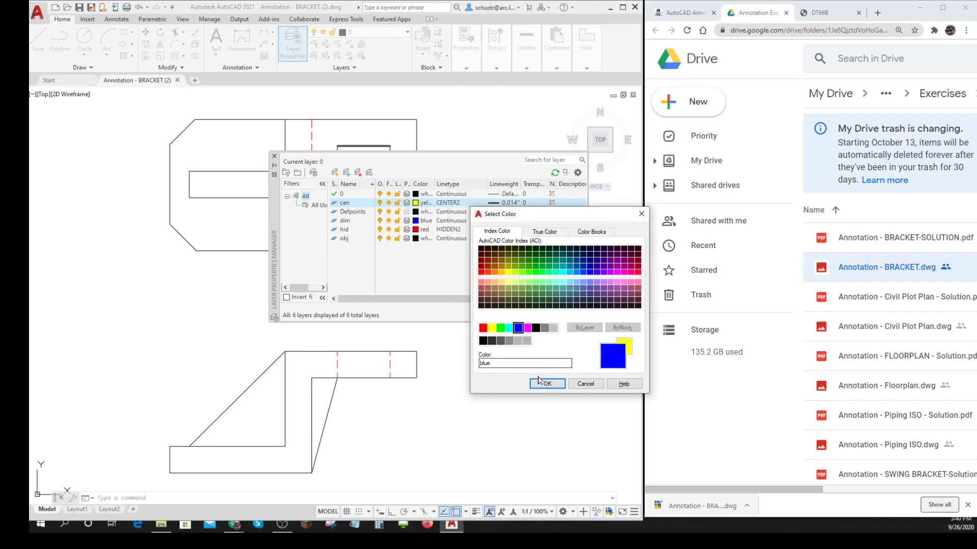
pyautogui.click(547, 384)
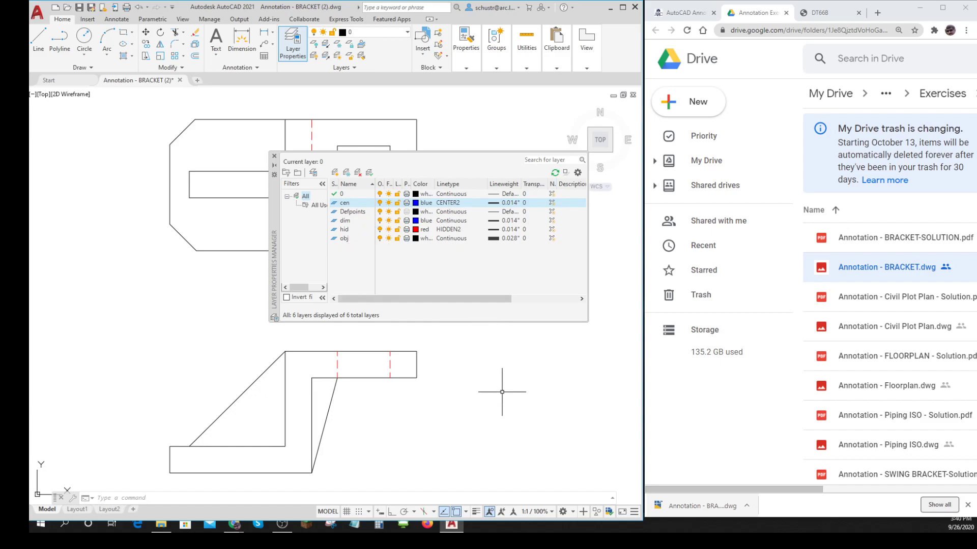
pyautogui.click(274, 156)
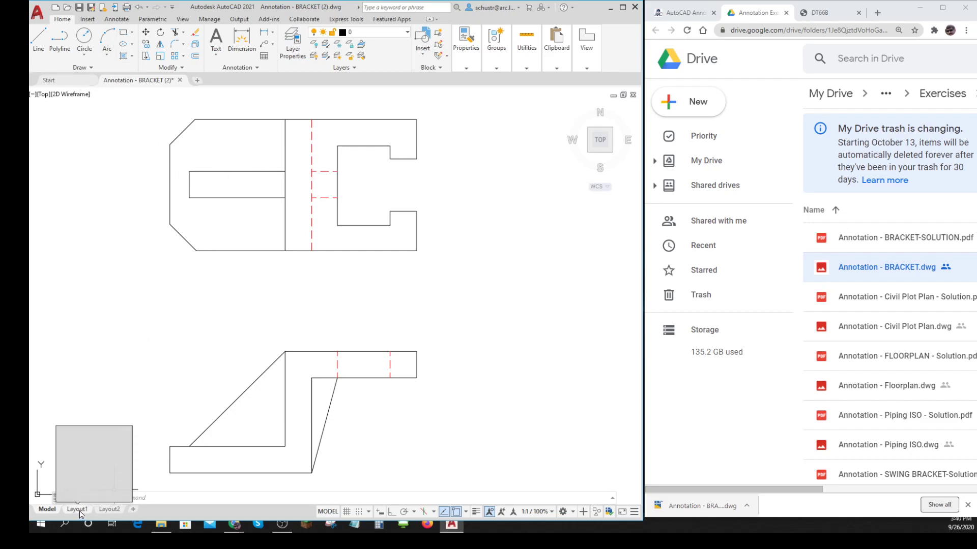
# Show the DT66B bracket solution sheet for reference and switch the bracket drawing to Layout1
pyautogui.scroll(-3, 333, 323)
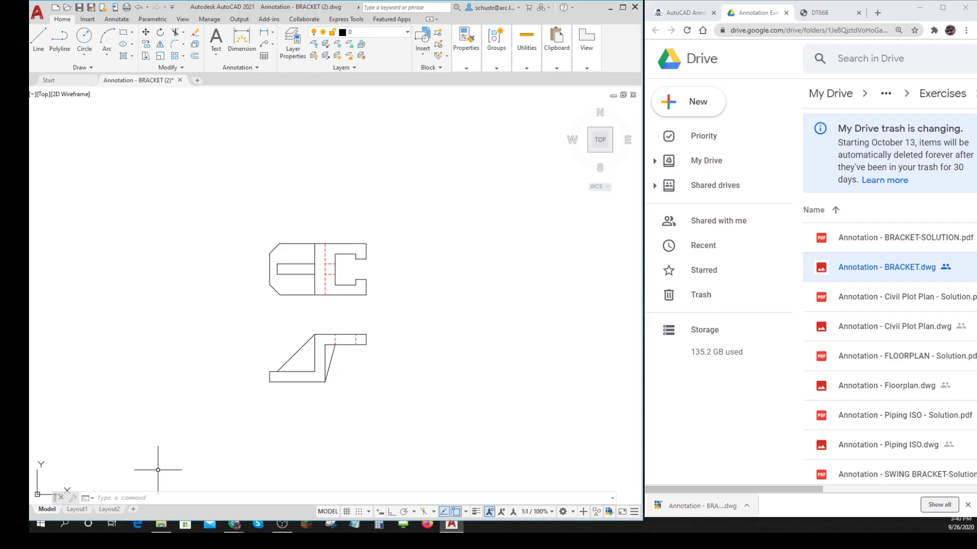
pyautogui.click(822, 15)
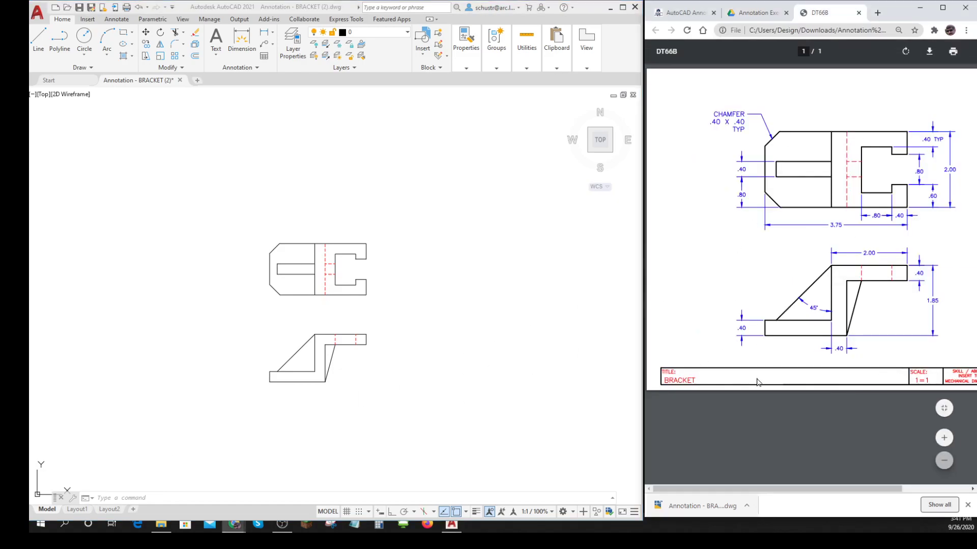
pyautogui.click(81, 512)
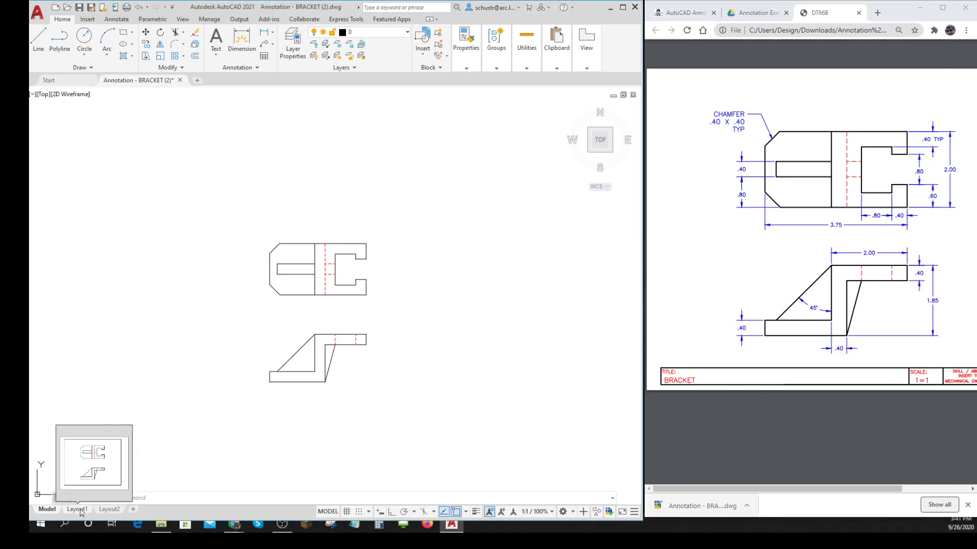
pyautogui.click(81, 512)
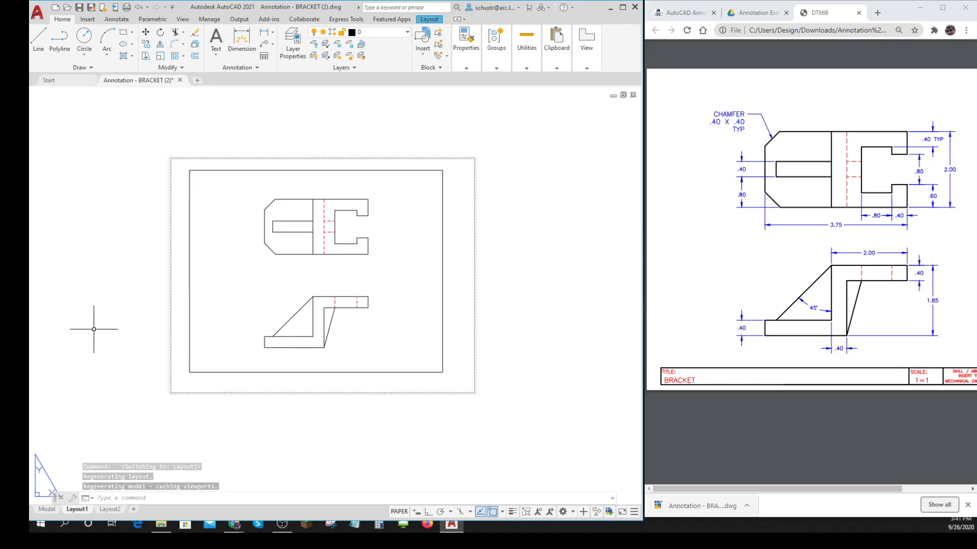
# Load the customized TB_A_template title block drawing as a block library from Fall2020 > DESGN 301 > AutoCAD Drawings To Submit on drive D
pyautogui.click(88, 20)
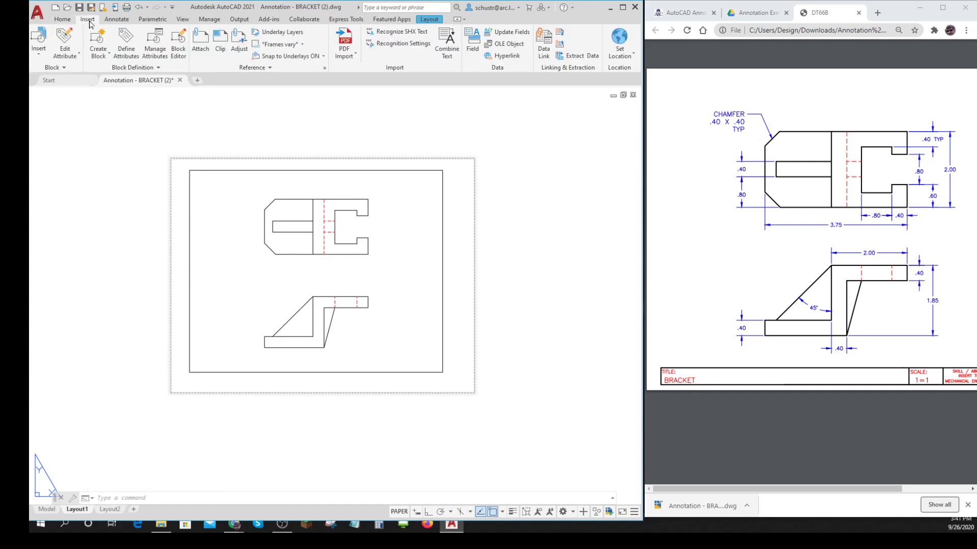
pyautogui.click(39, 56)
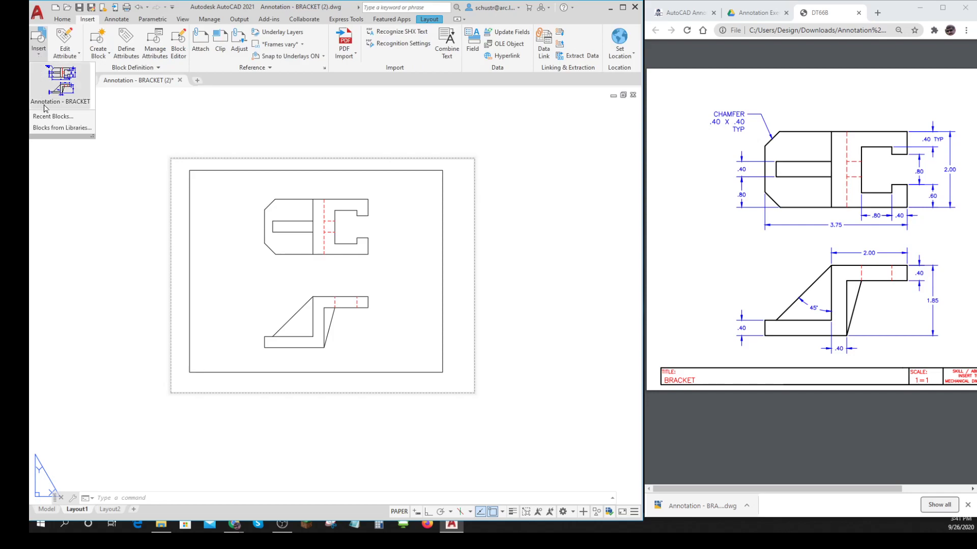
pyautogui.click(54, 129)
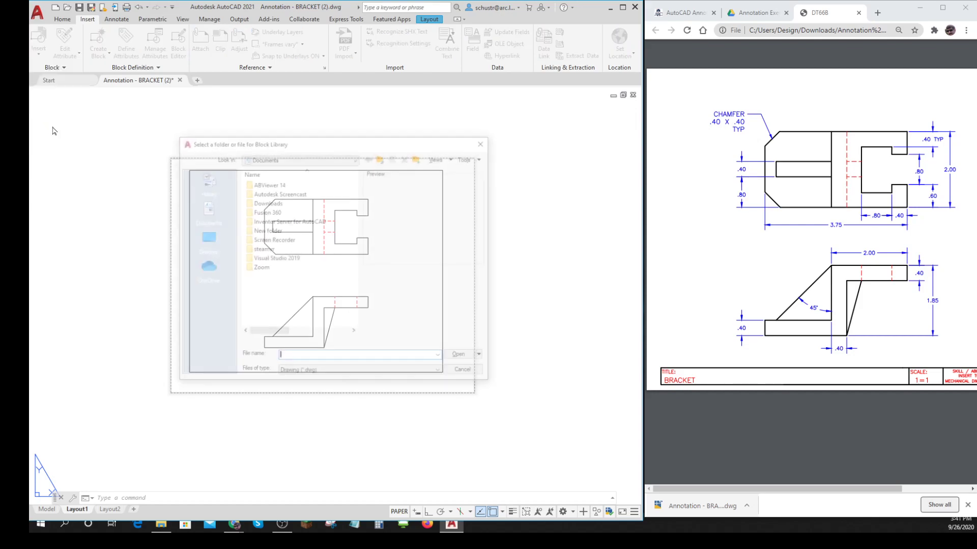
pyautogui.click(206, 239)
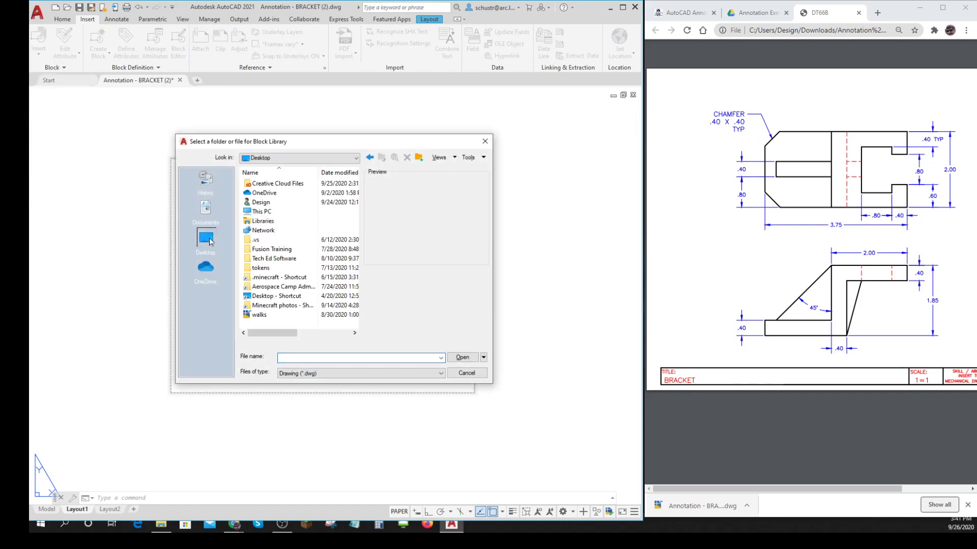
pyautogui.doubleClick(261, 212)
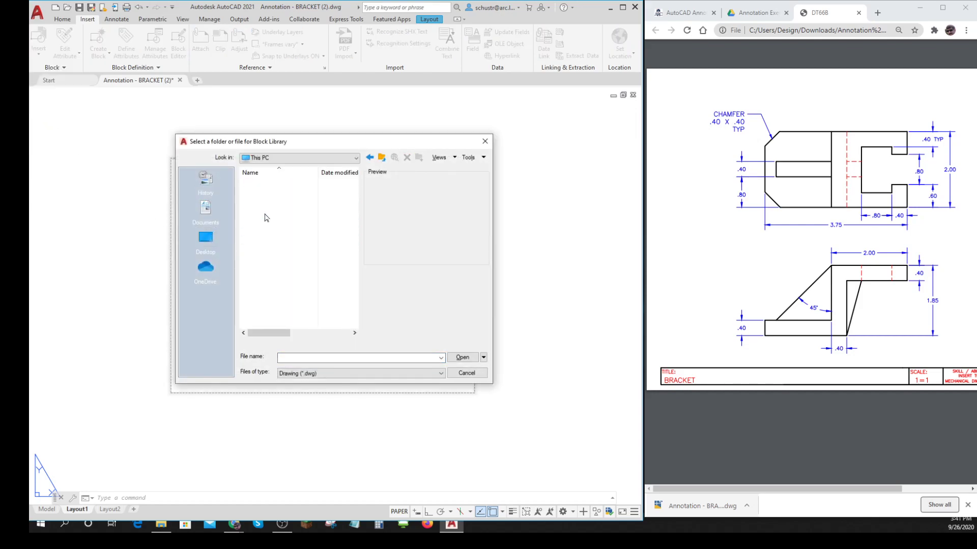
pyautogui.doubleClick(268, 285)
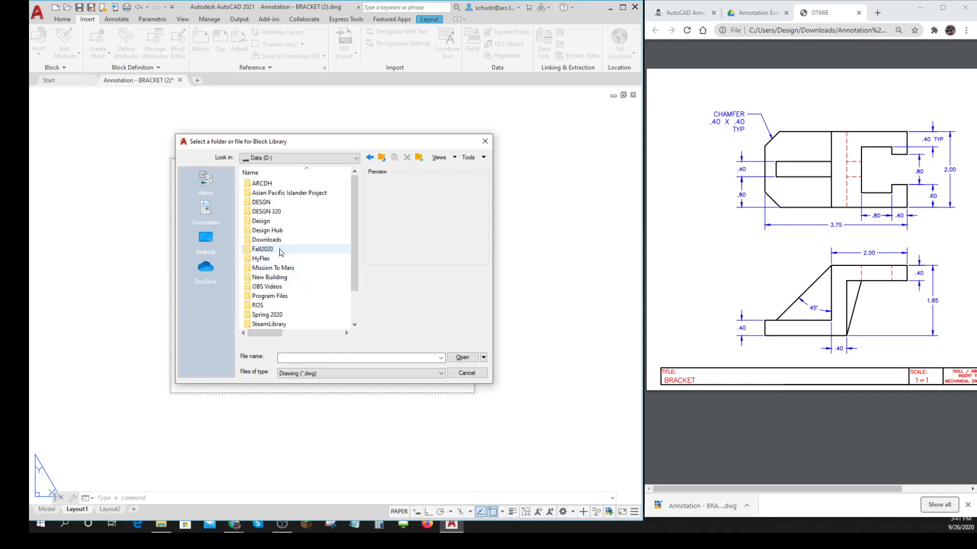
pyautogui.click(271, 252)
pyautogui.doubleClick(270, 251)
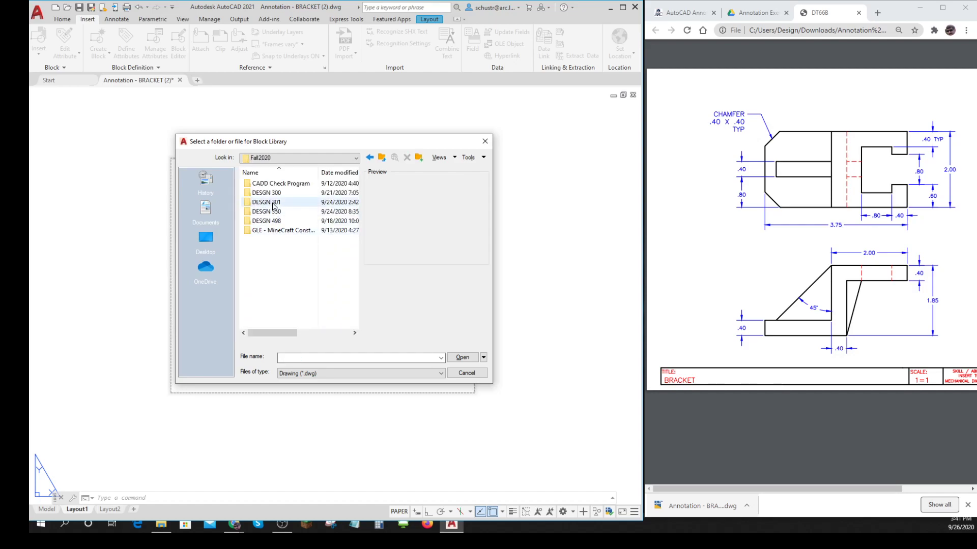
pyautogui.doubleClick(267, 206)
pyautogui.doubleClick(275, 186)
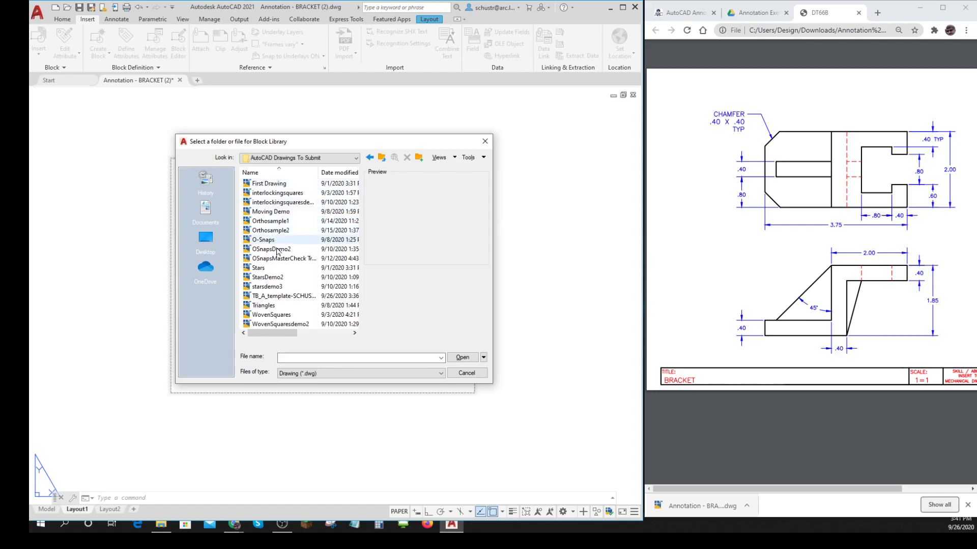
pyautogui.click(274, 297)
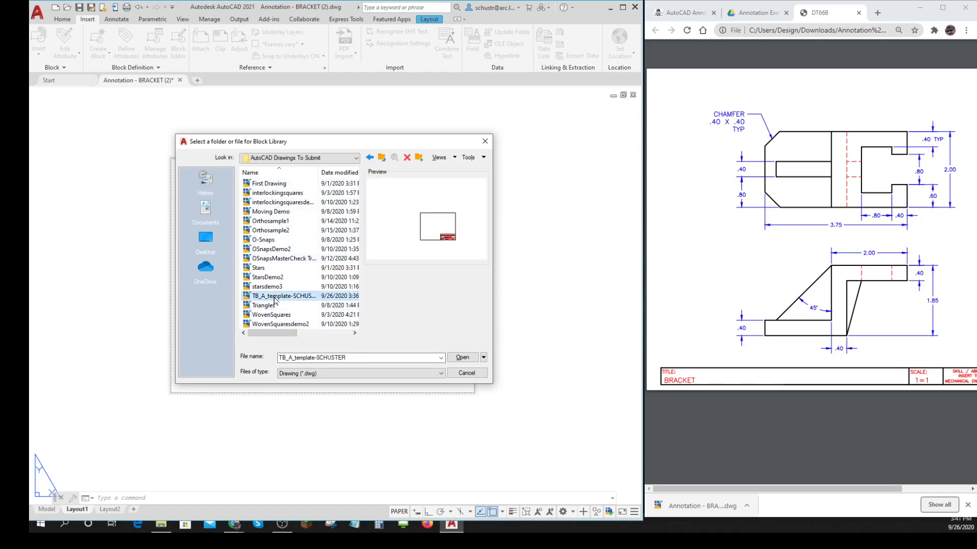
pyautogui.click(468, 361)
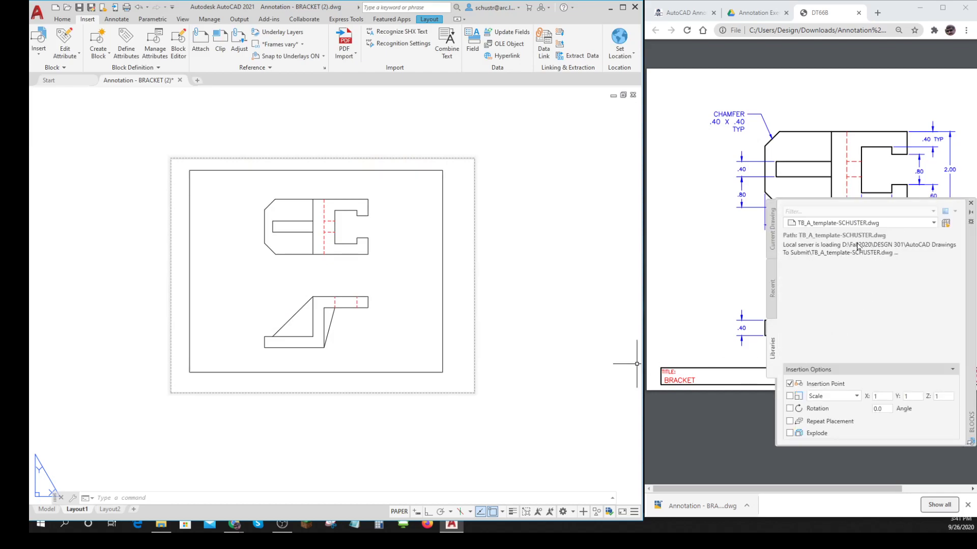
pyautogui.click(831, 225)
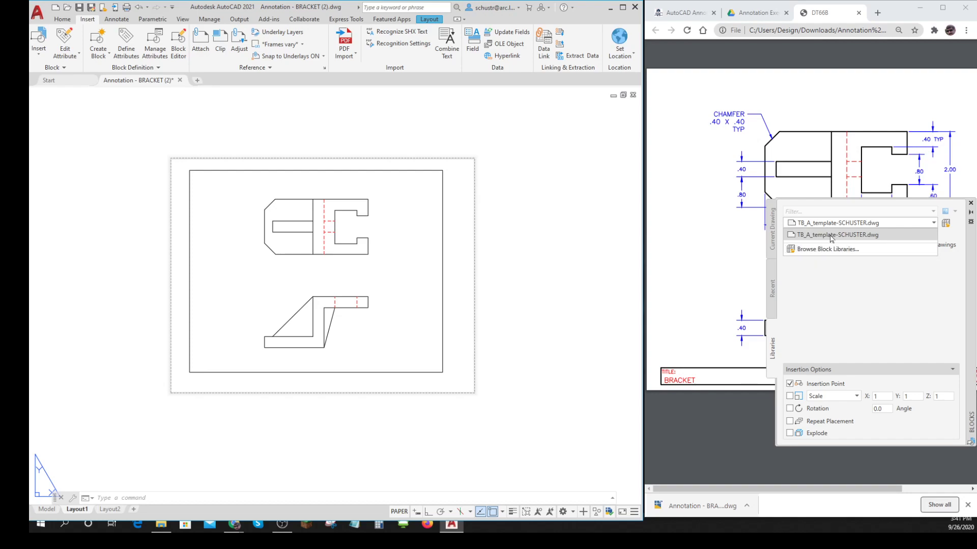
pyautogui.click(834, 320)
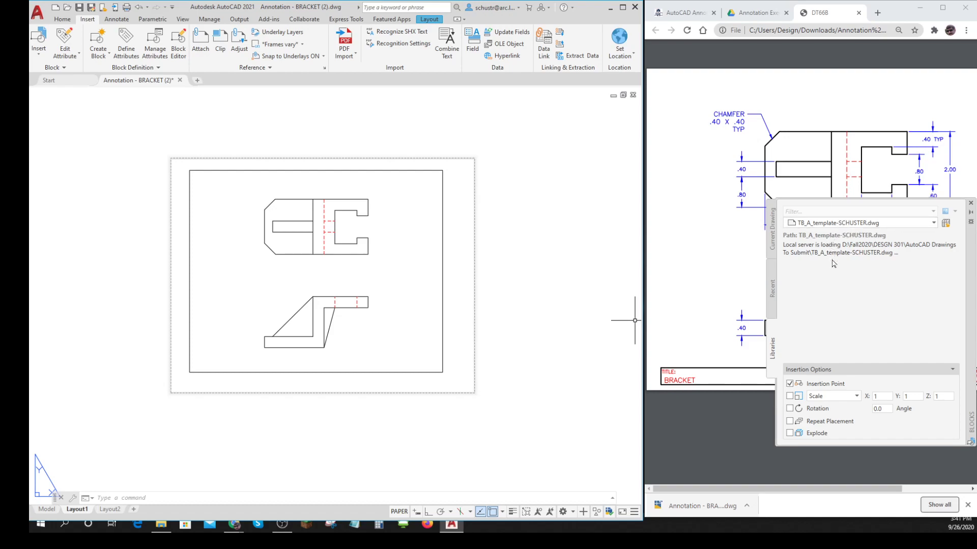
pyautogui.click(790, 385)
pyautogui.click(789, 385)
pyautogui.click(792, 224)
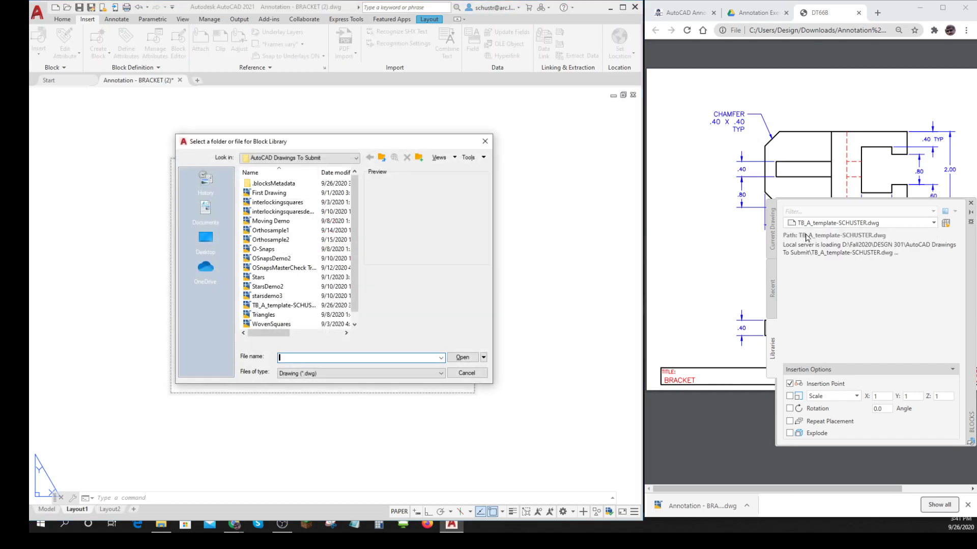
pyautogui.click(485, 141)
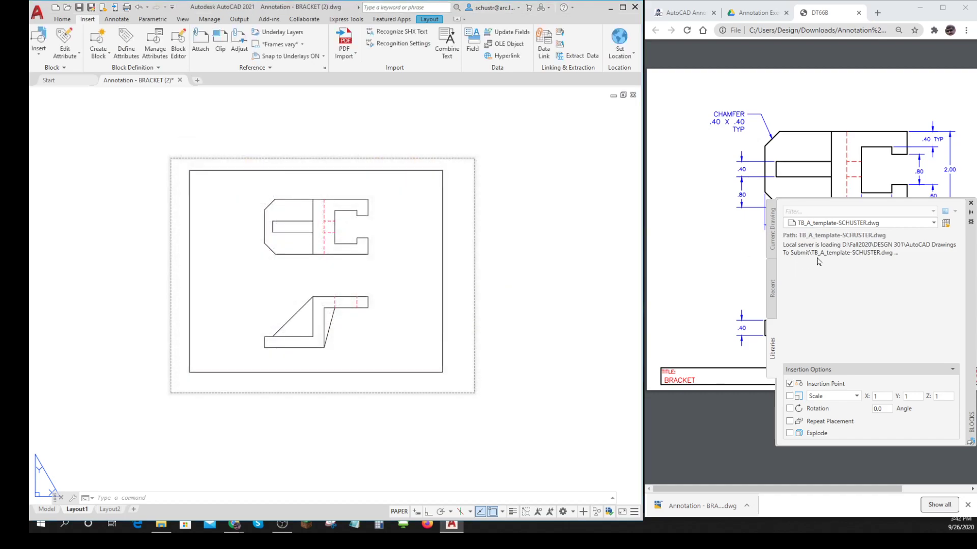
# Insert the title block from the TB_A_template library into Layout1, fitting its border within the sheet's edges
pyautogui.click(832, 227)
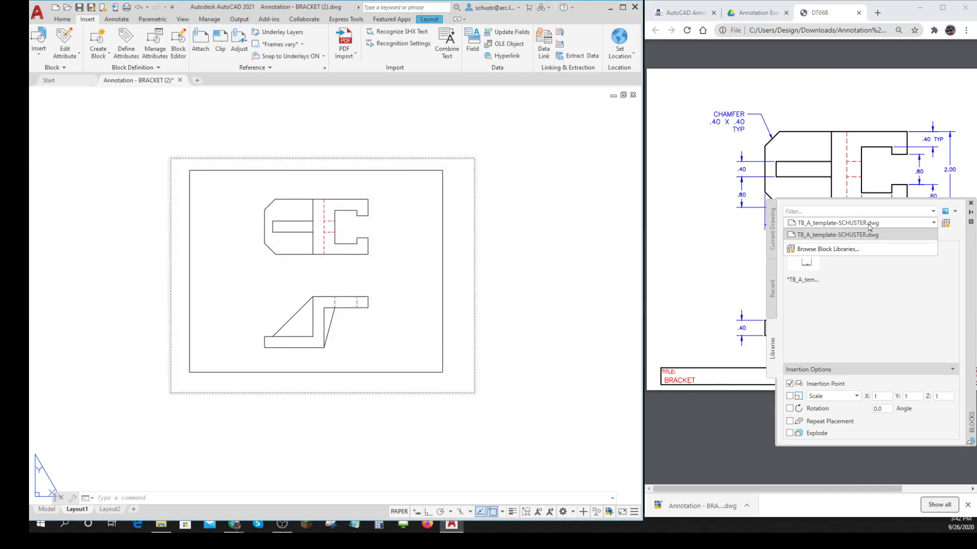
pyautogui.click(822, 236)
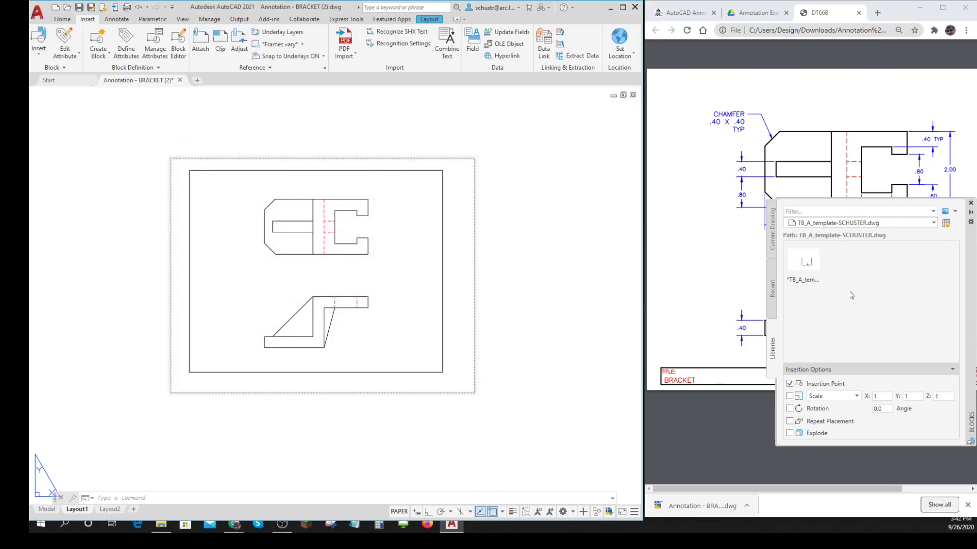
pyautogui.click(809, 268)
pyautogui.moveTo(808, 267); pyautogui.dragTo(185, 390)
pyautogui.click(218, 446)
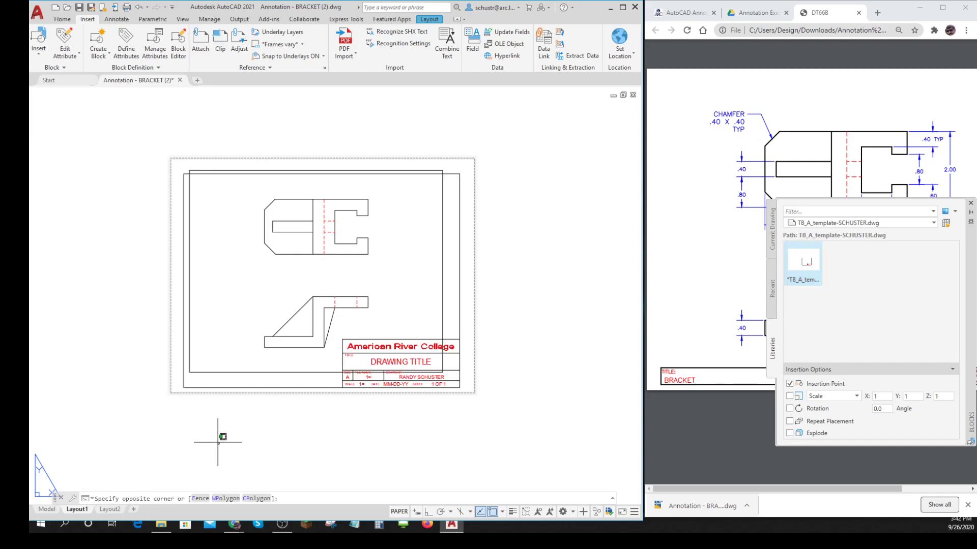
pyautogui.click(237, 441)
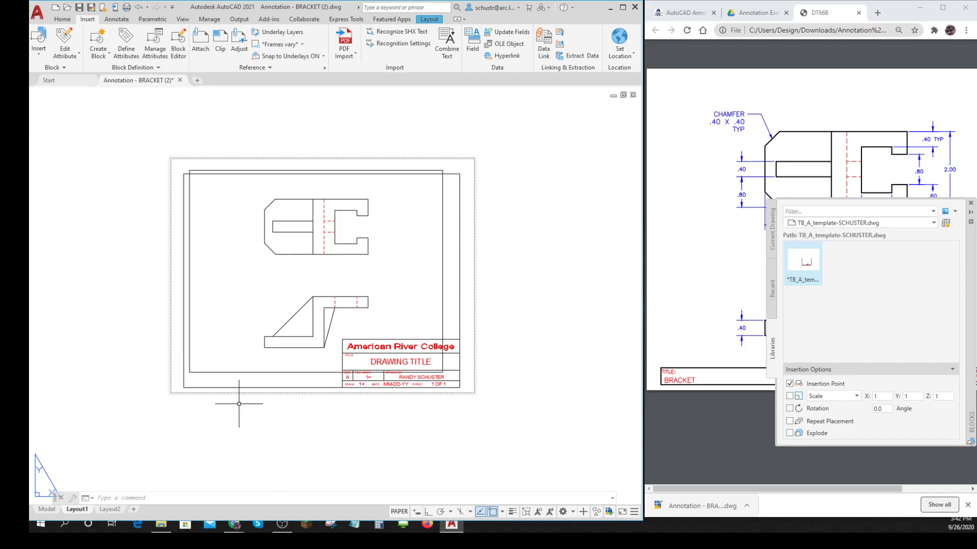
# Stretch the layout viewport's lower-right and upper-left corners to match the title block border
pyautogui.click(238, 372)
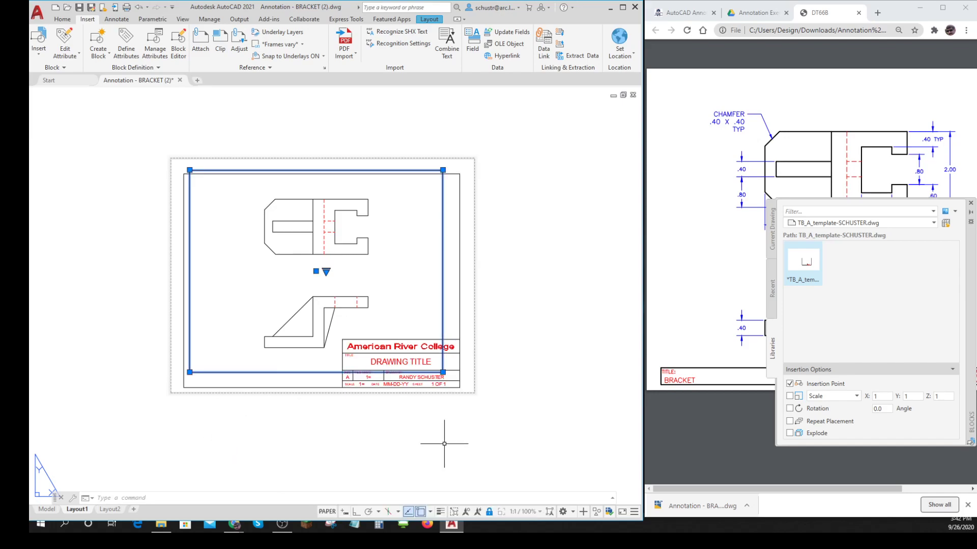
pyautogui.click(443, 372)
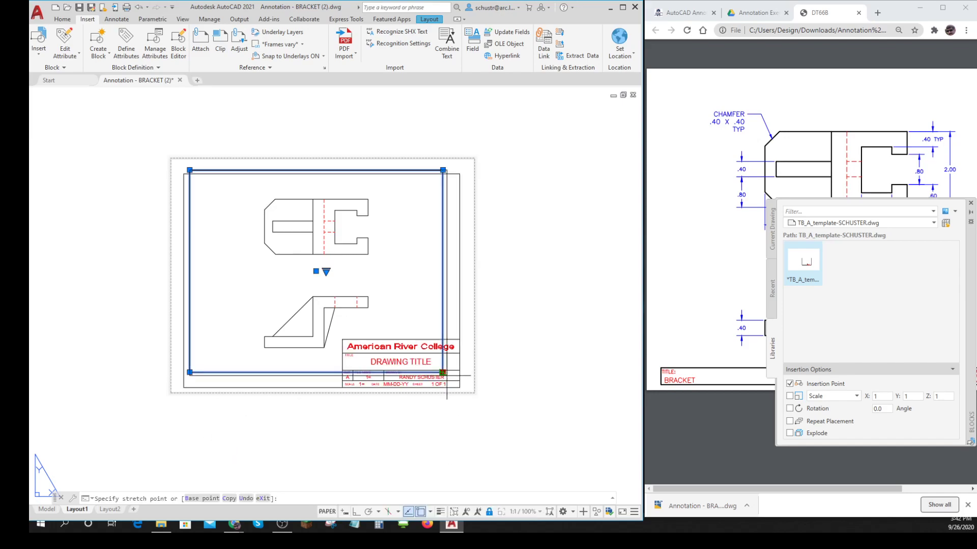
pyautogui.click(460, 387)
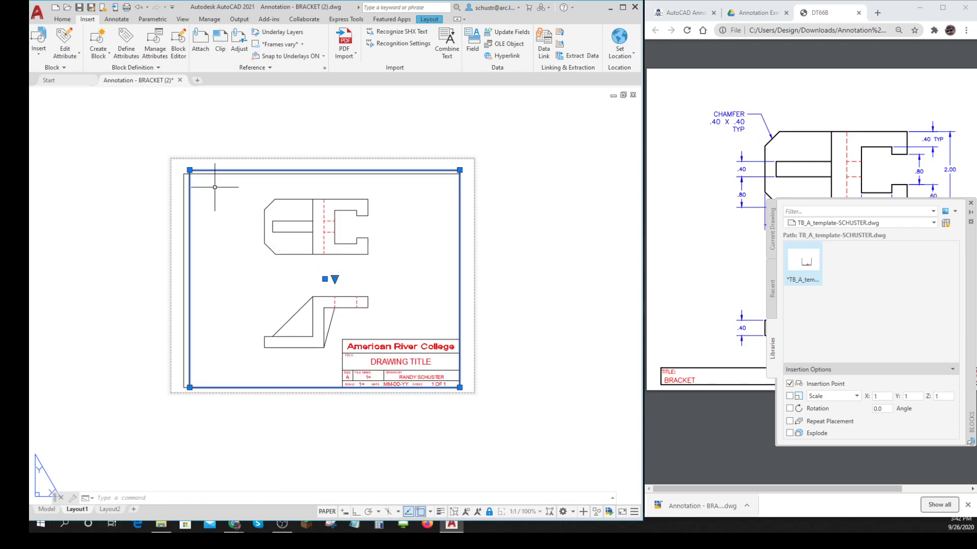
pyautogui.click(189, 170)
pyautogui.click(184, 173)
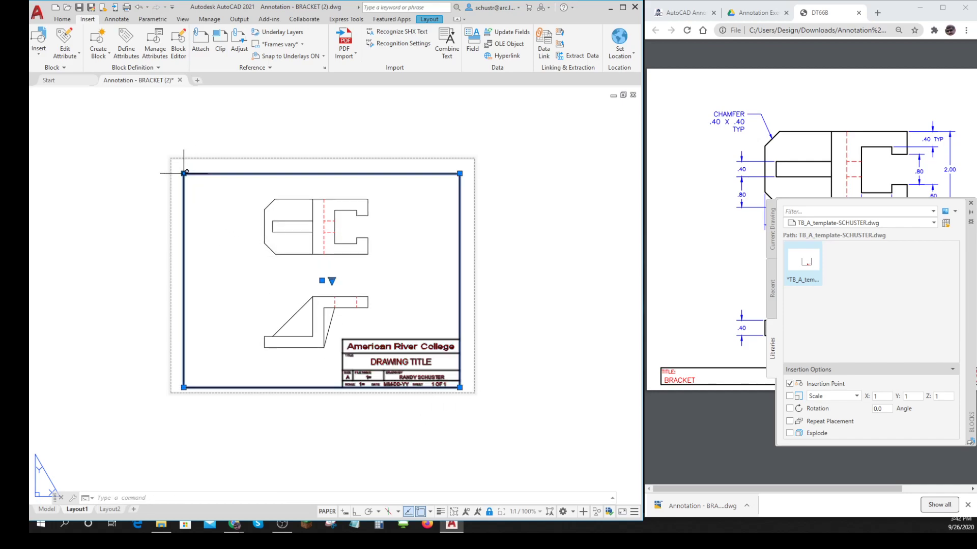
pyautogui.click(558, 266)
pyautogui.press('Escape')
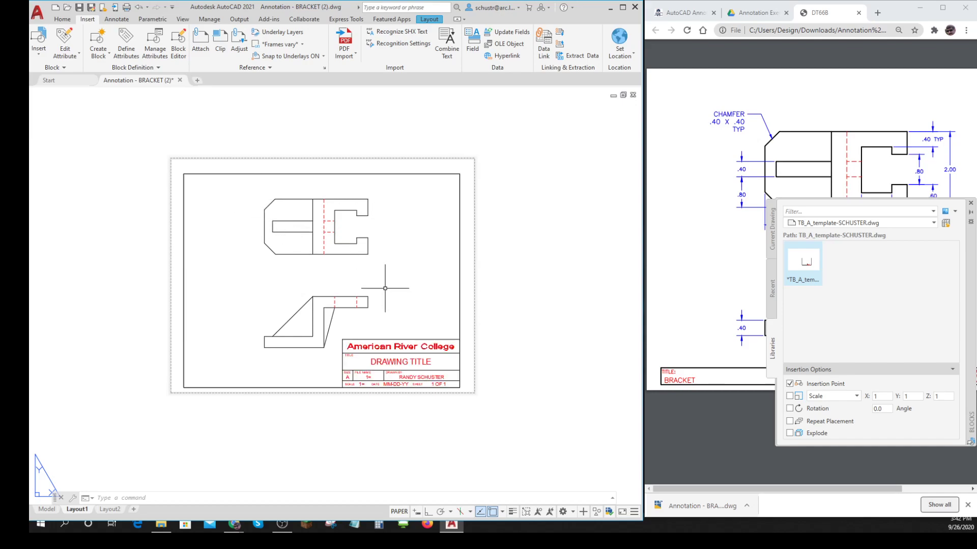
# Unlock the layout viewport and shift the bracket views left in model space, away from the title block
pyautogui.click(400, 513)
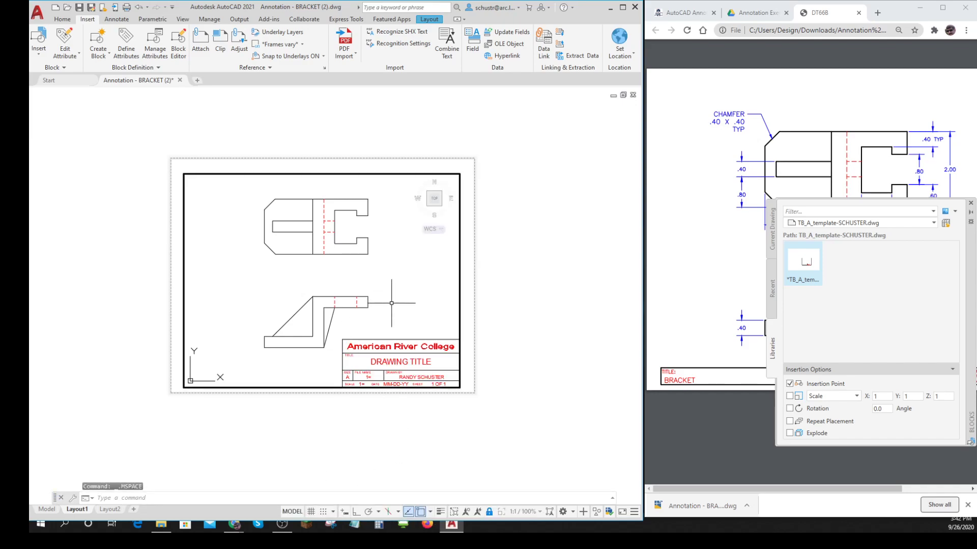
pyautogui.moveTo(403, 295); pyautogui.dragTo(418, 305, button='middle')
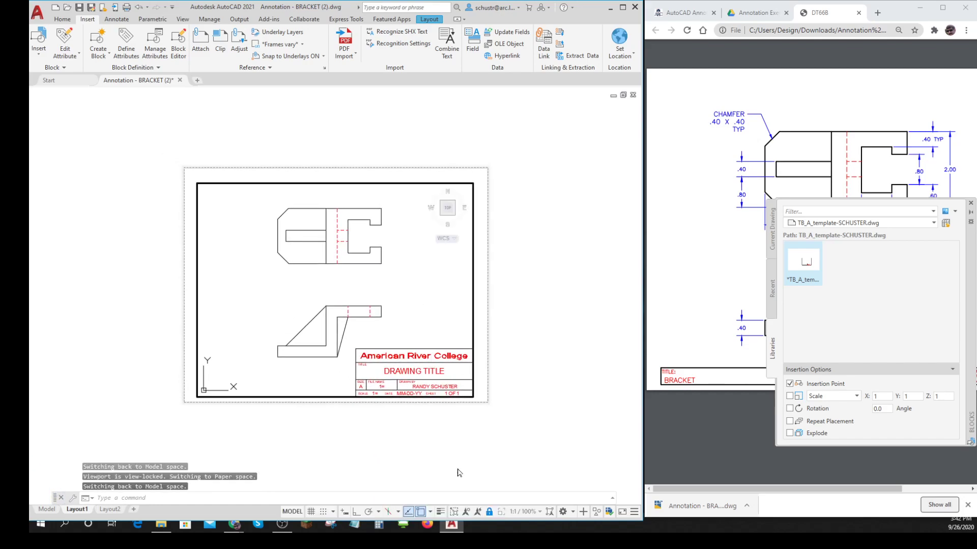
pyautogui.click(489, 513)
pyautogui.moveTo(407, 295)
pyautogui.mouseDown(button='middle')
pyautogui.moveTo(366, 303)
pyautogui.moveTo(364, 295)
pyautogui.mouseUp(button='middle')
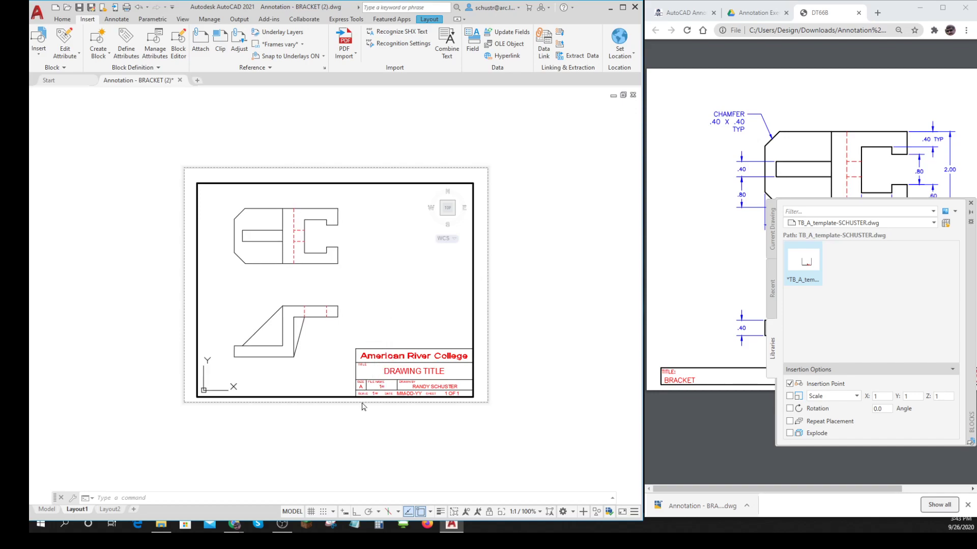
pyautogui.click(292, 511)
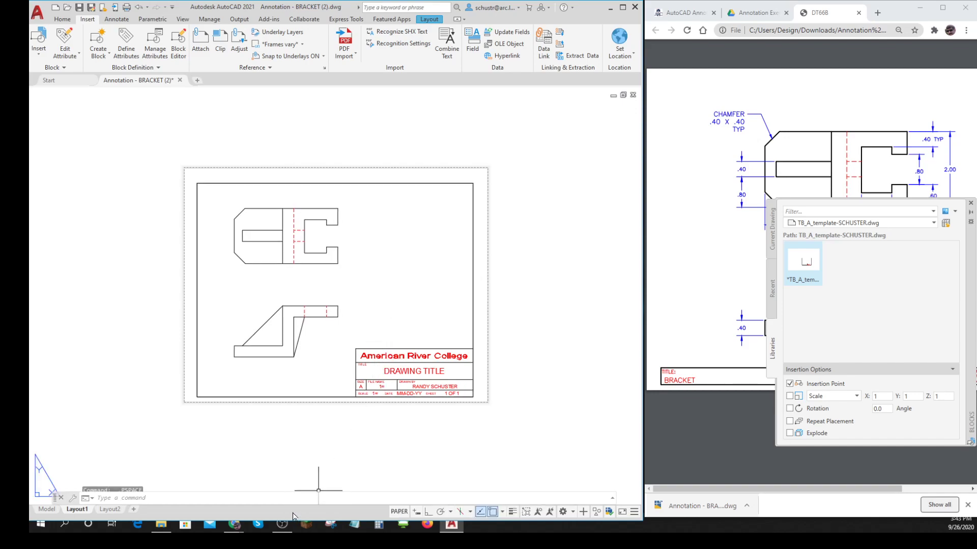
# Fine-tune the bracket views' position inside the viewport, lock the viewport and return to paper space
pyautogui.click(400, 511)
pyautogui.moveTo(381, 299)
pyautogui.mouseDown(button='middle')
pyautogui.moveTo(390, 320)
pyautogui.moveTo(370, 308)
pyautogui.moveTo(388, 307)
pyautogui.moveTo(381, 302)
pyautogui.mouseUp(button='middle')
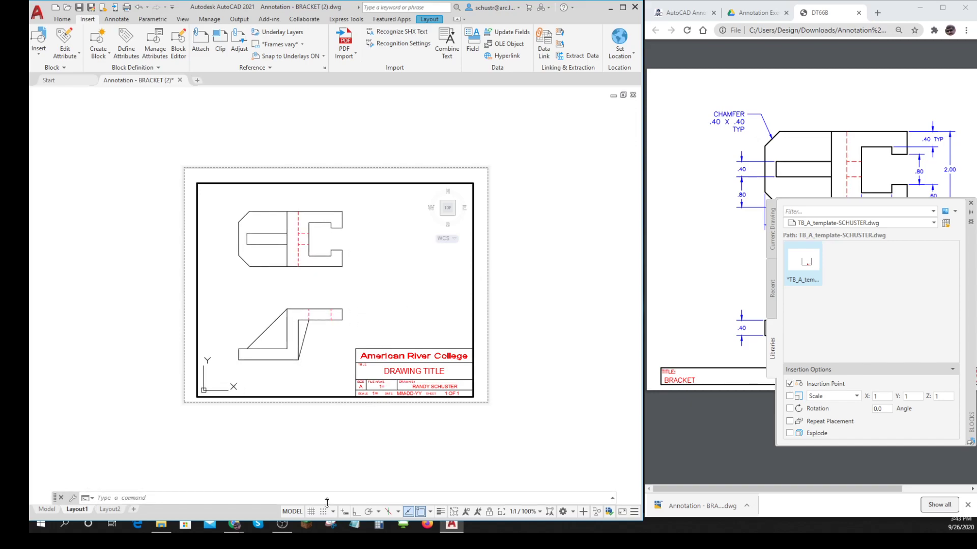
pyautogui.click(293, 511)
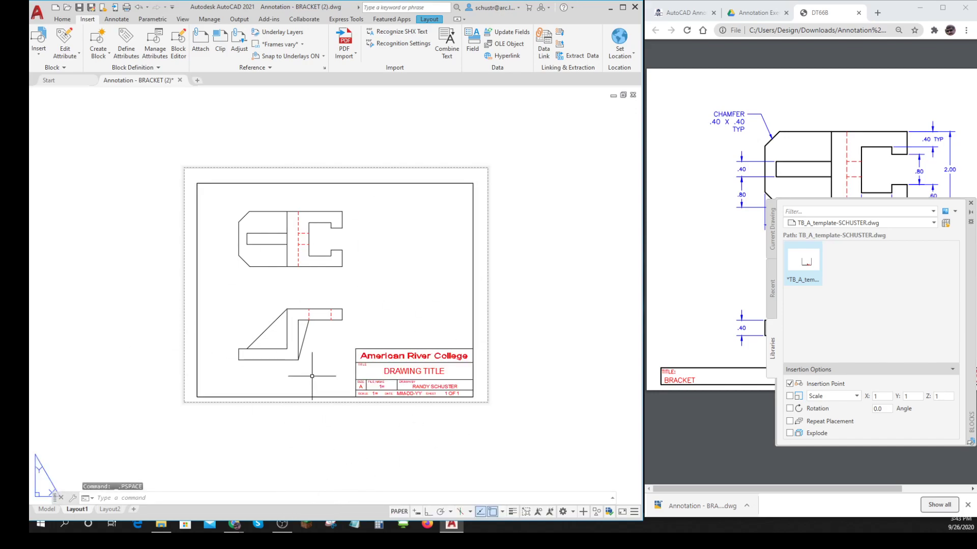
pyautogui.click(399, 512)
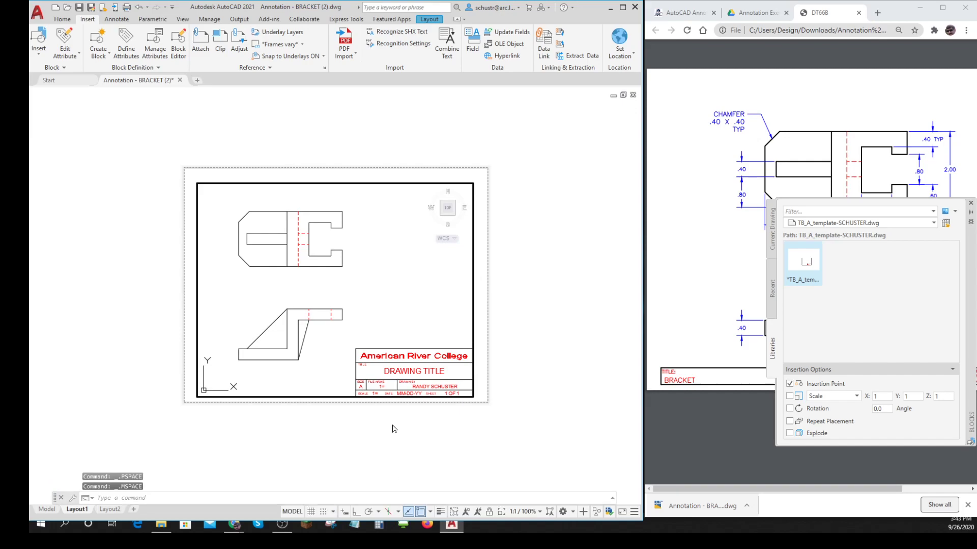
pyautogui.moveTo(387, 312); pyautogui.dragTo(387, 311, button='middle')
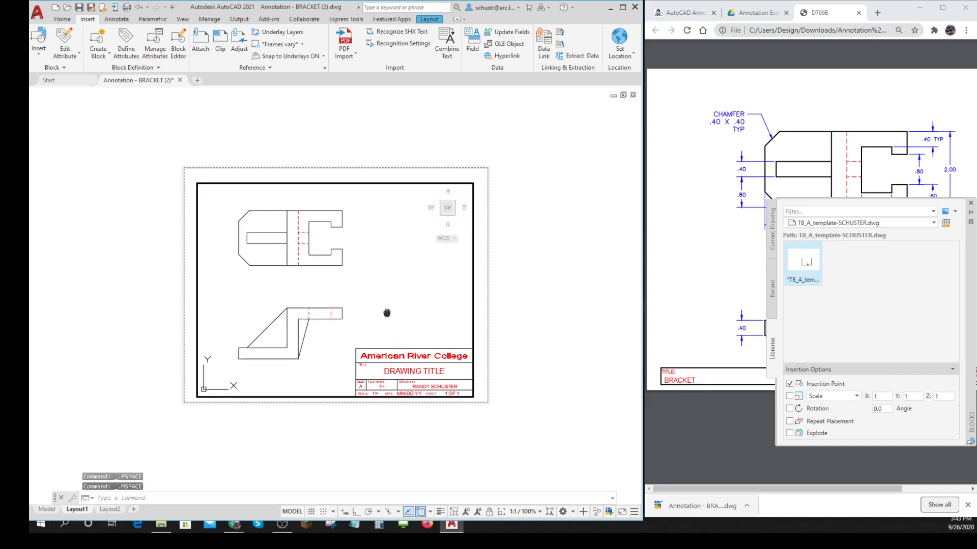
pyautogui.click(488, 514)
pyautogui.click(489, 514)
pyautogui.click(294, 512)
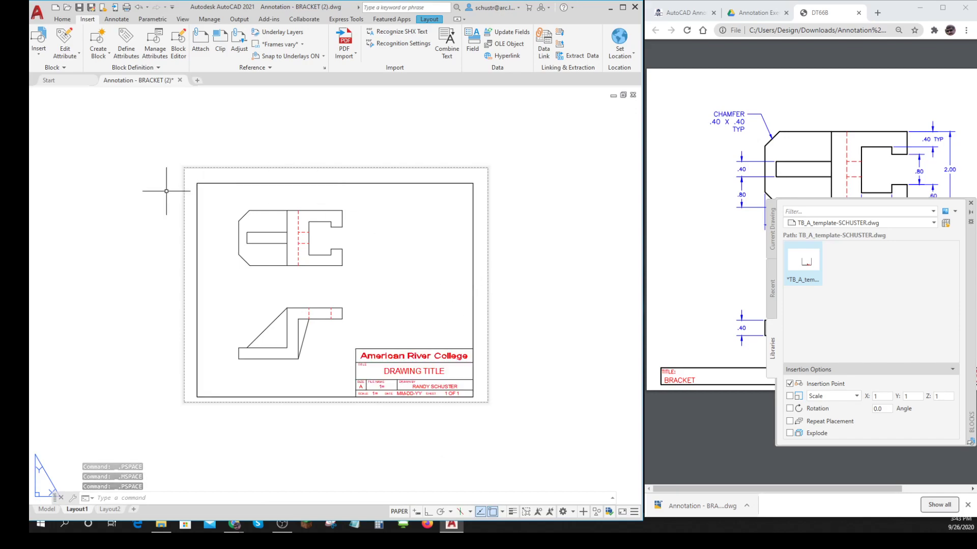
# Review the drawing's layer list, examining the Geometry, Text, Hatch and Dimension layers
pyautogui.click(62, 19)
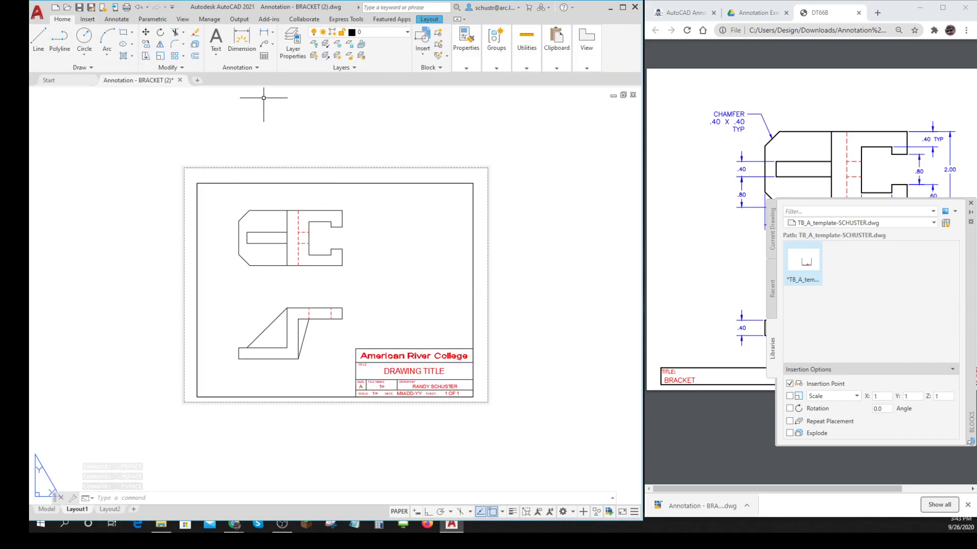
pyautogui.click(293, 41)
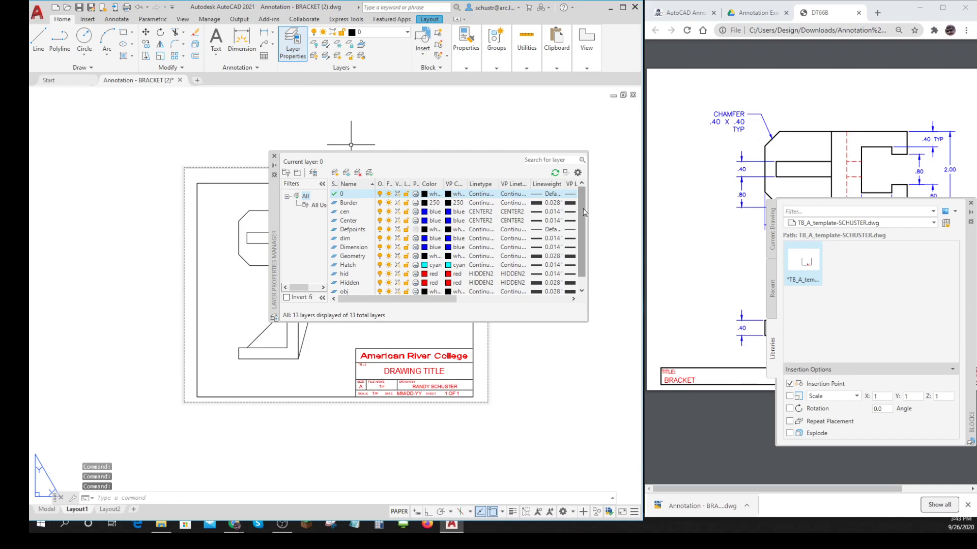
pyautogui.scroll(-1, 585, 211)
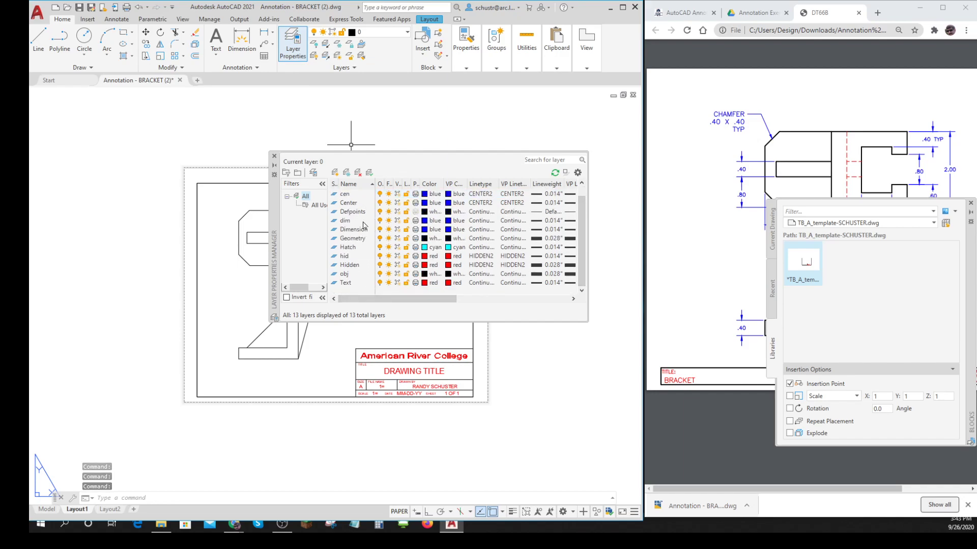
pyautogui.click(358, 239)
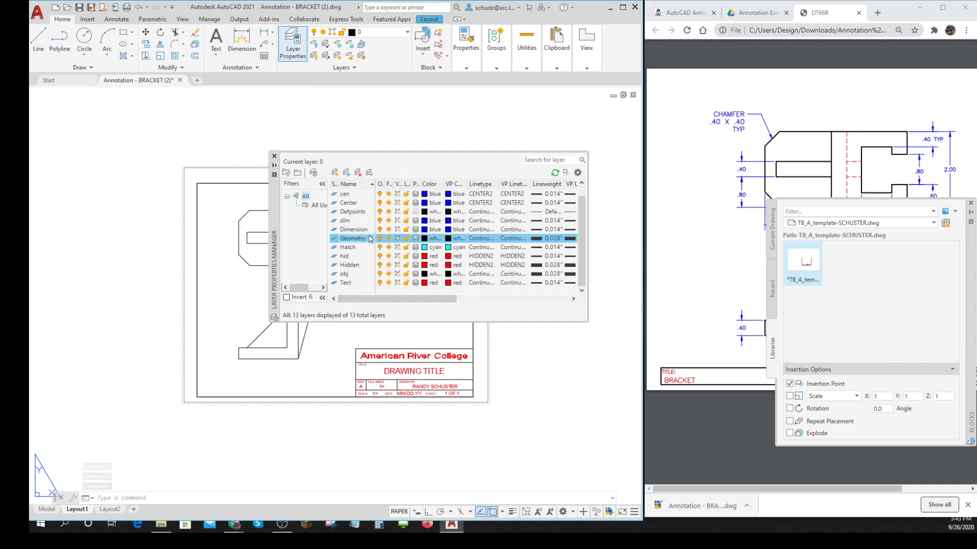
pyautogui.click(345, 284)
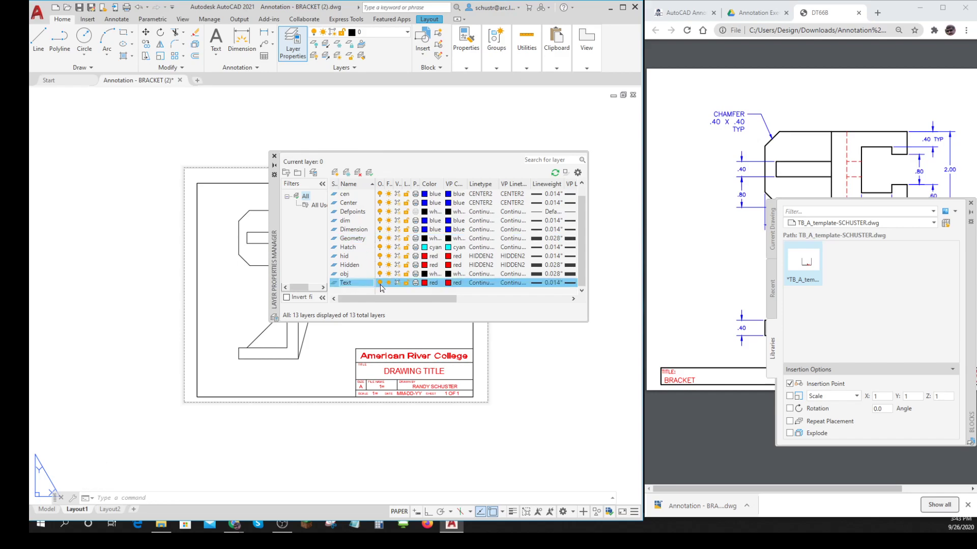
pyautogui.click(351, 248)
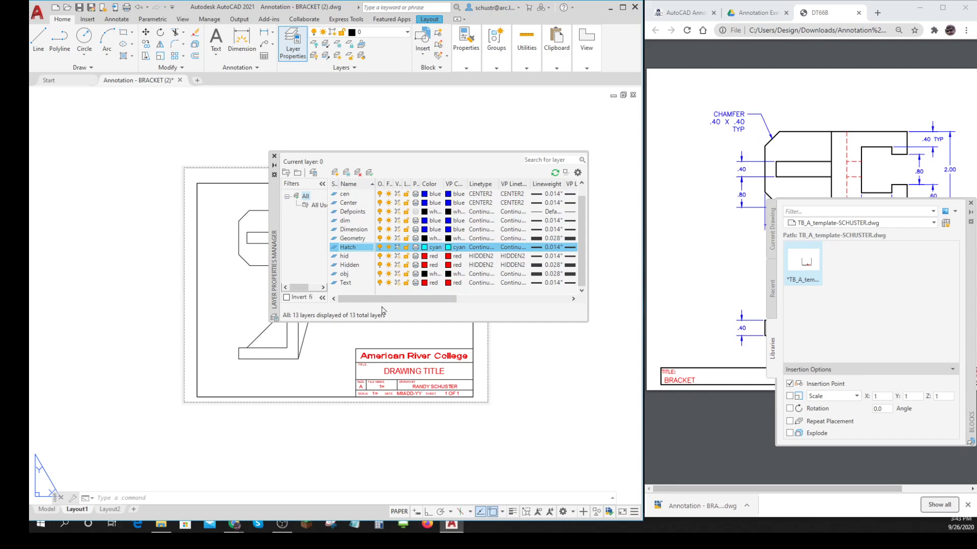
pyautogui.click(358, 230)
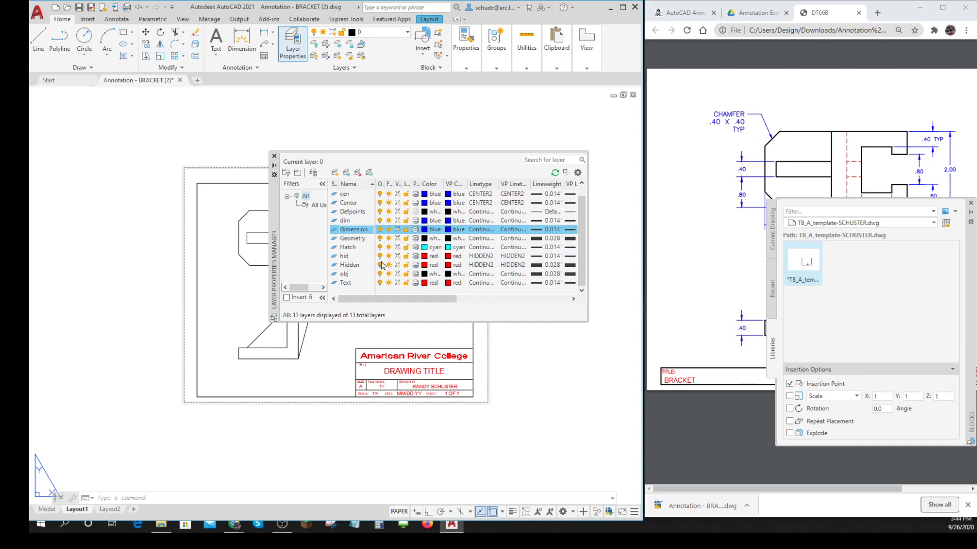
pyautogui.click(274, 156)
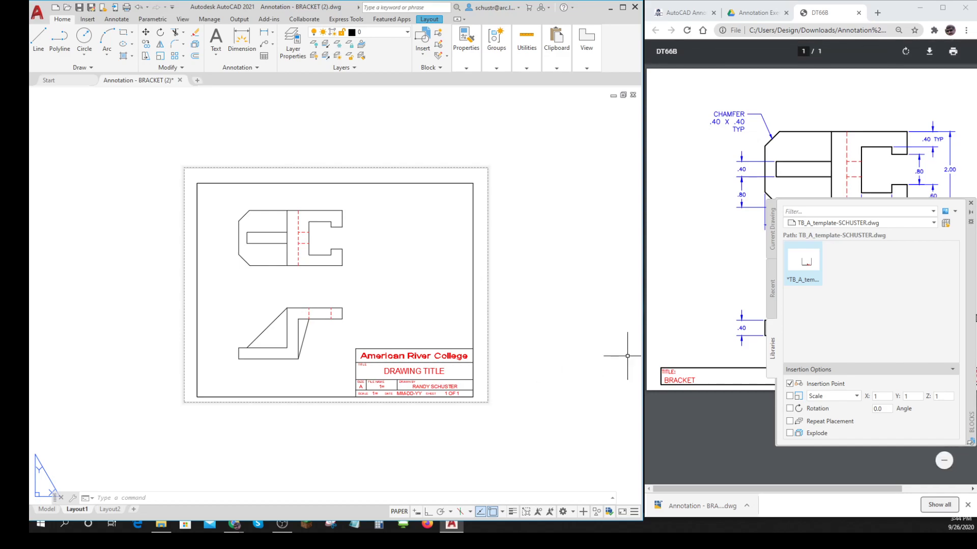
# Close the Blocks palette and compare the available Annotative and Standard dimension styles
pyautogui.click(971, 203)
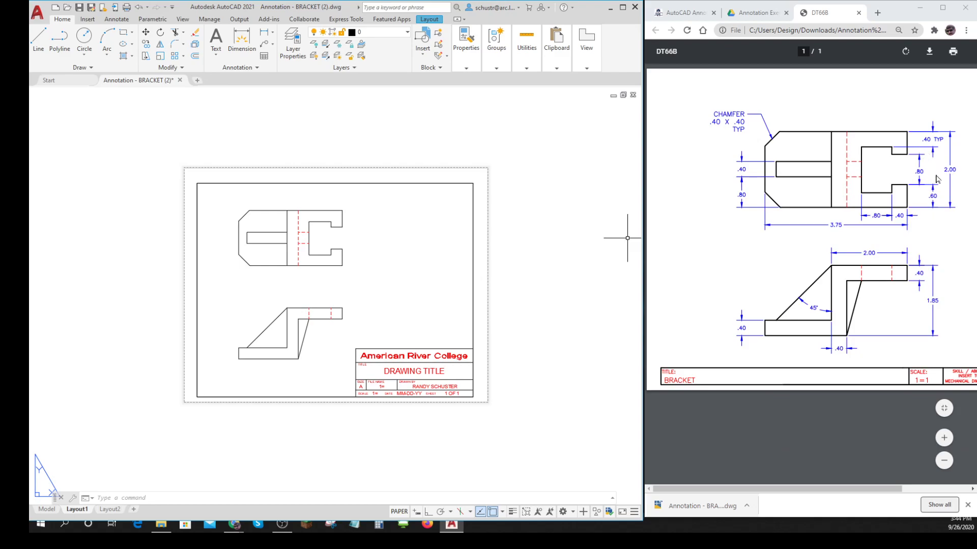
pyautogui.click(258, 69)
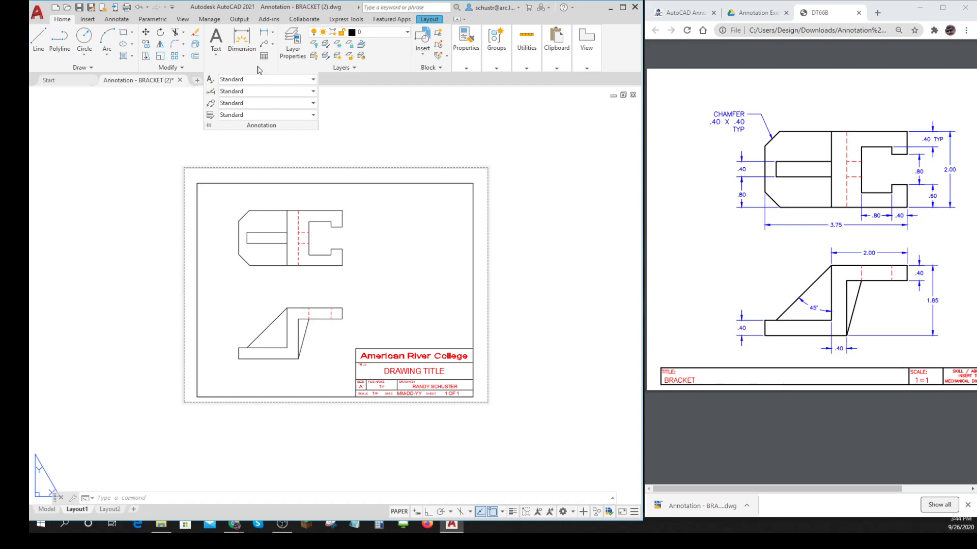
pyautogui.click(313, 92)
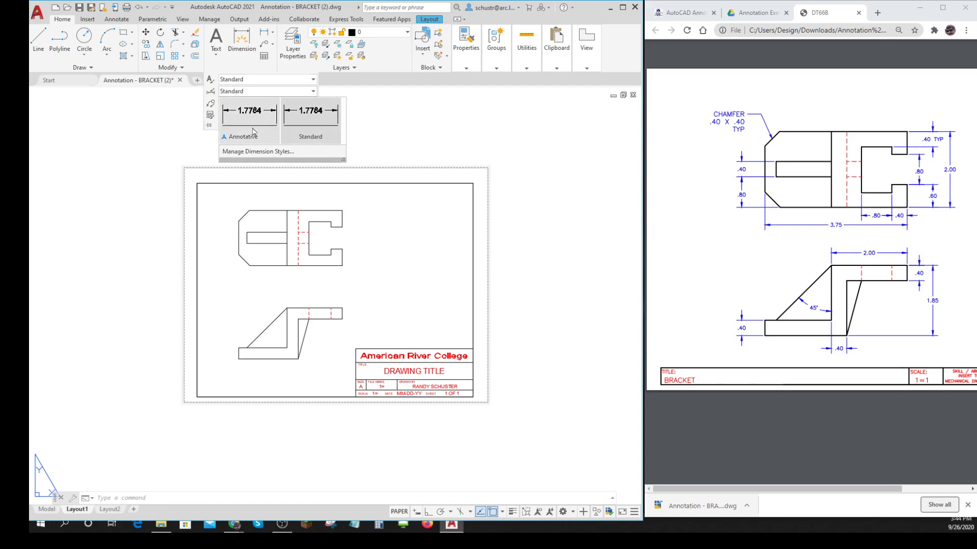
pyautogui.press('ctrl')
pyautogui.press('ctrl')
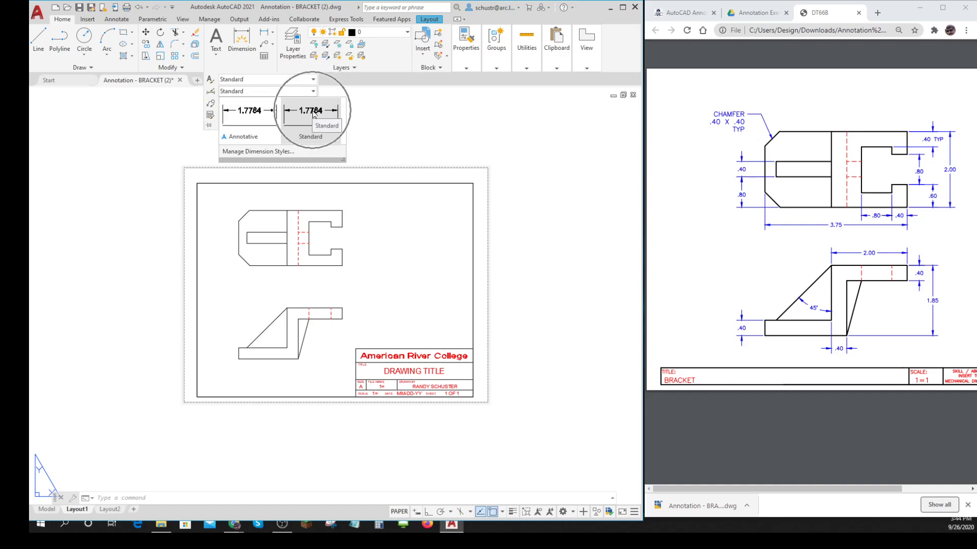
pyautogui.press('ctrl')
pyautogui.press('ctrl')
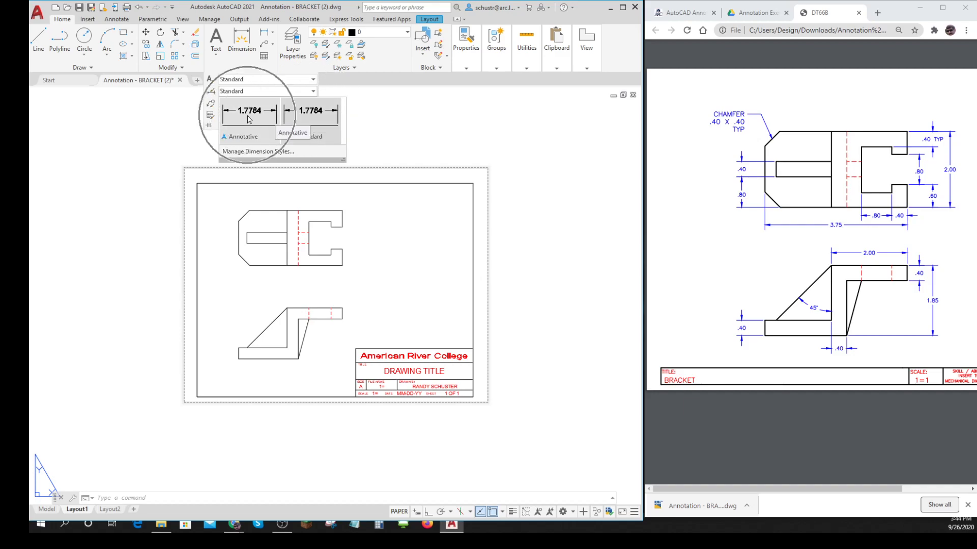
pyautogui.press('ctrl')
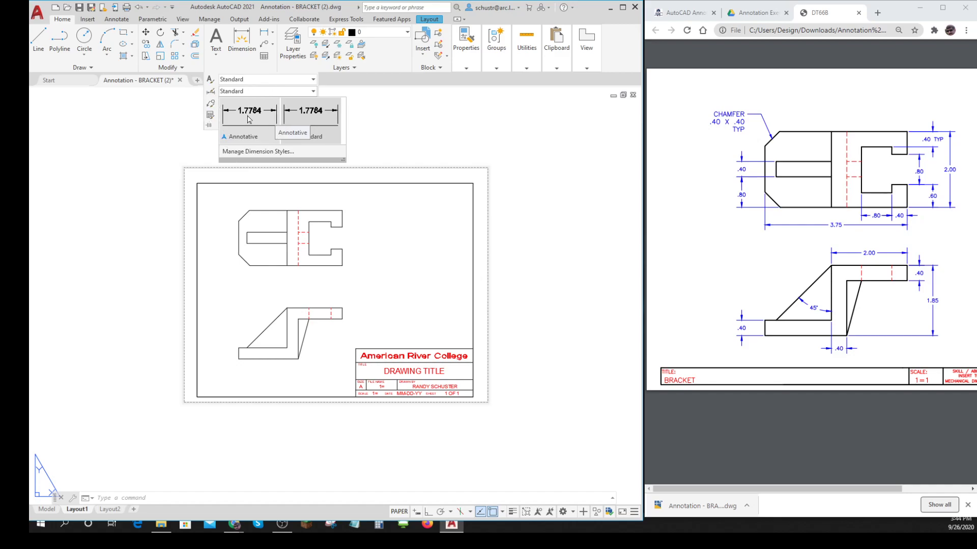
pyautogui.press('ctrl')
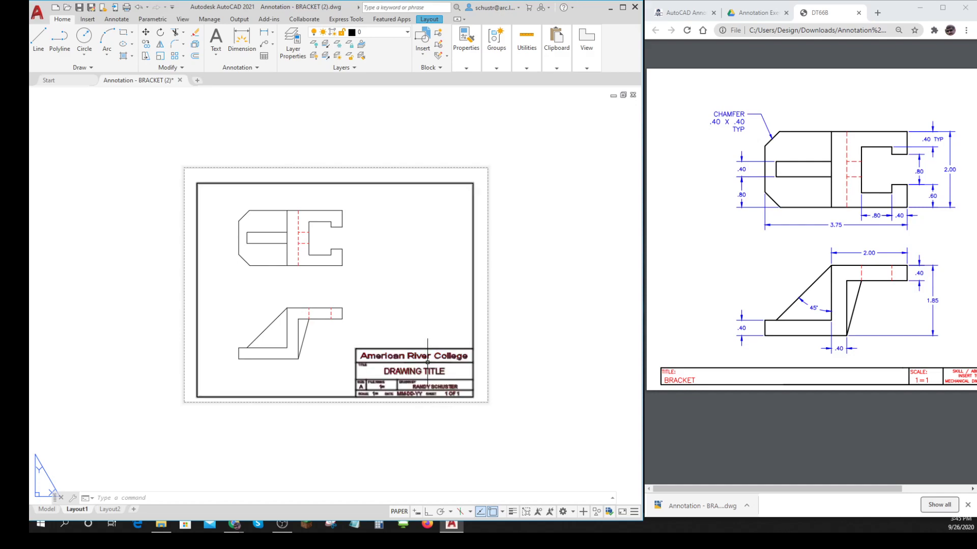
# Open the inserted title block for editing
pyautogui.doubleClick(428, 362)
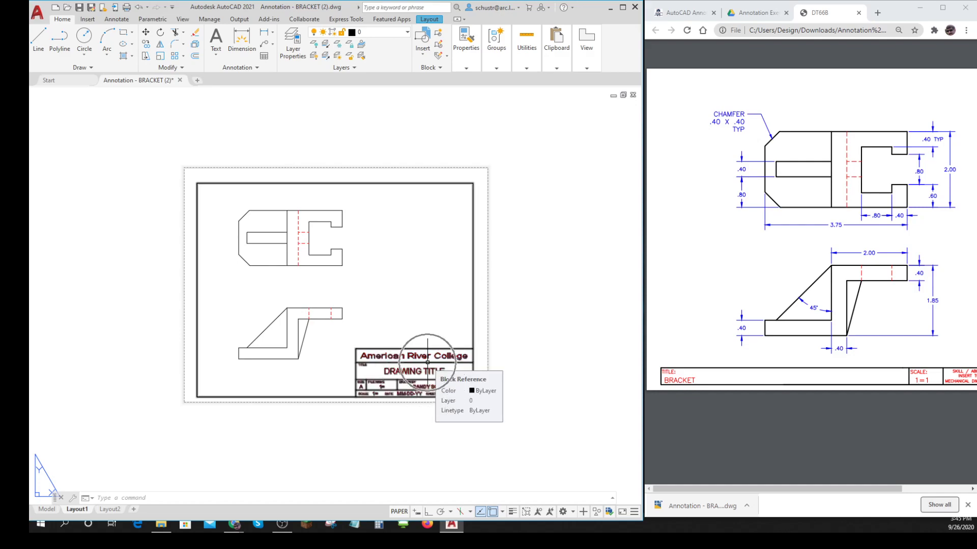